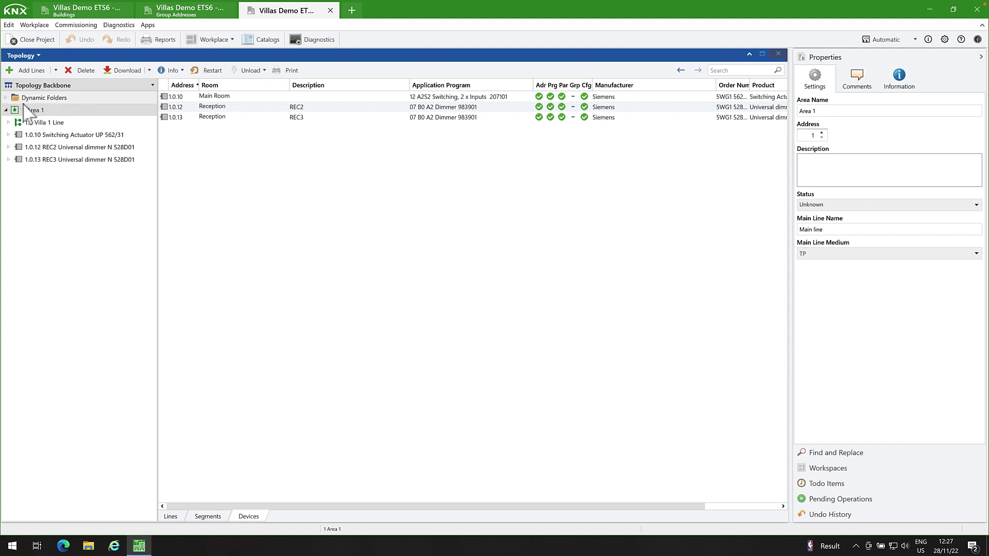
Step: Add one TP line named "Villa 2 Line" to Area 1, using the first free address
click(24, 70)
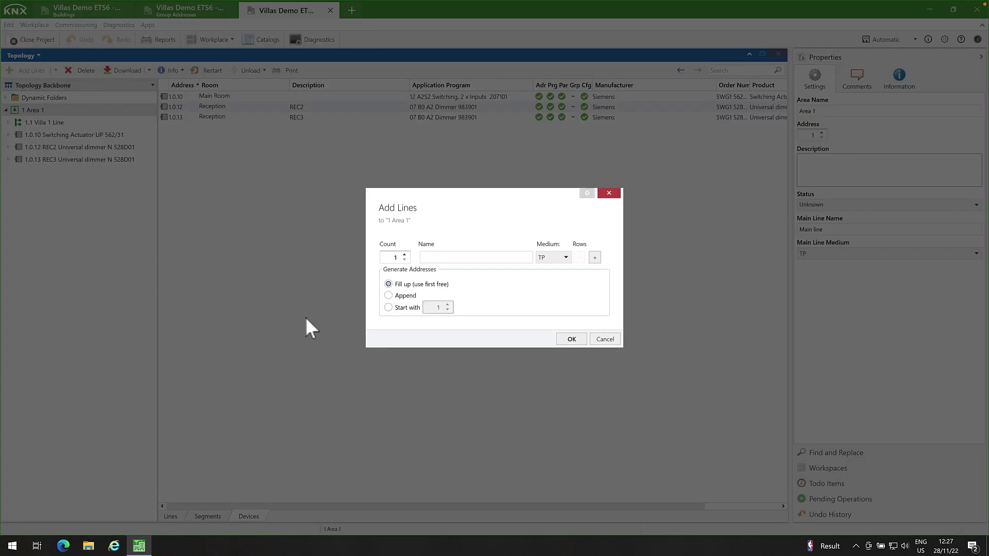
text(Villa 2 Line)
click(572, 339)
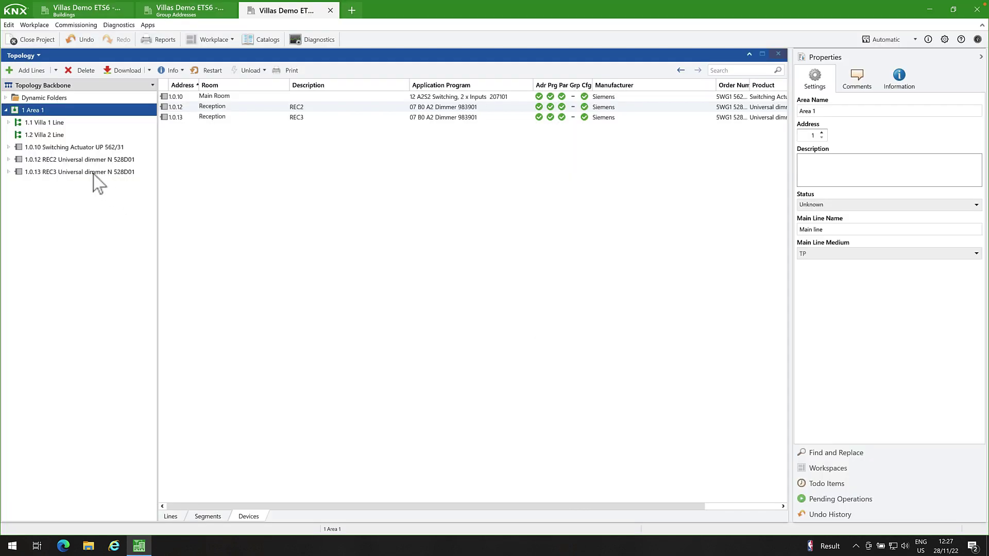
Step: Set Villa 2 Line as the project's current line
click(60, 135)
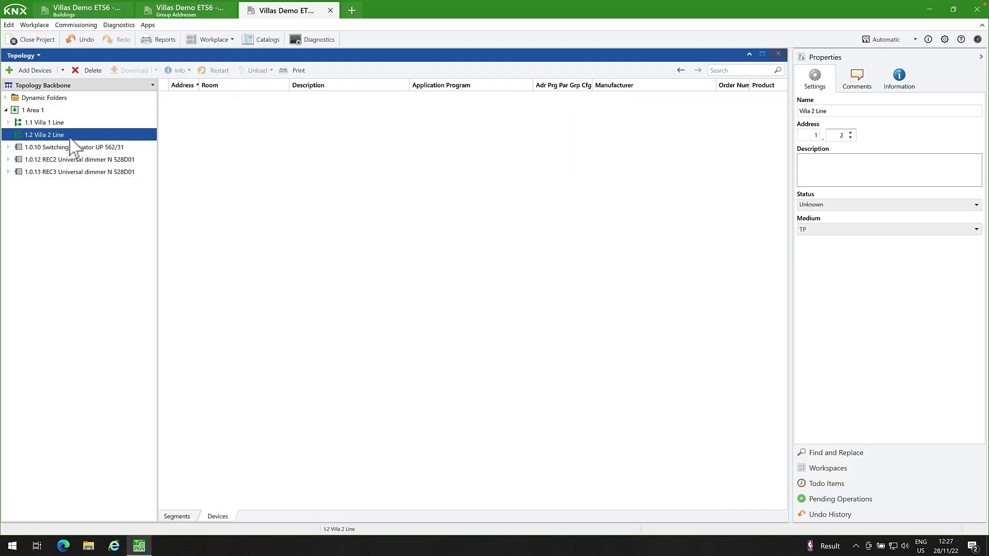
right_click(70, 138)
click(95, 145)
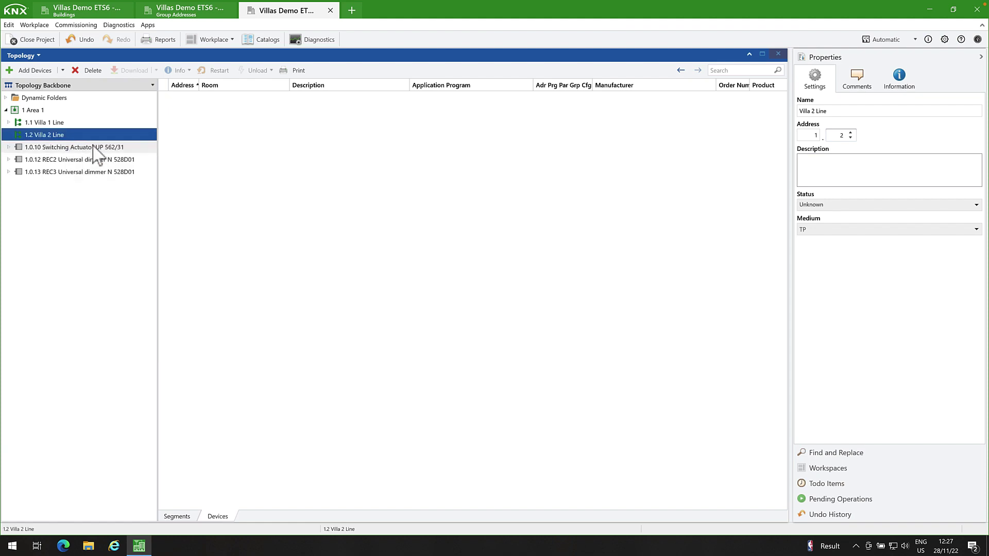
Step: Copy the Villa 1 building in the Buildings view and paste the copy under Villas Demo
click(71, 10)
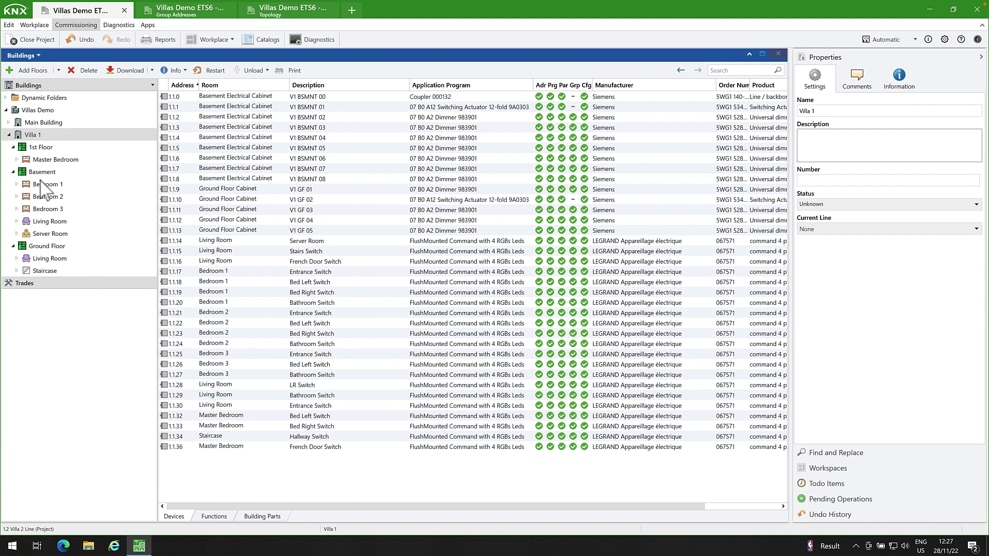
right_click(34, 135)
click(66, 235)
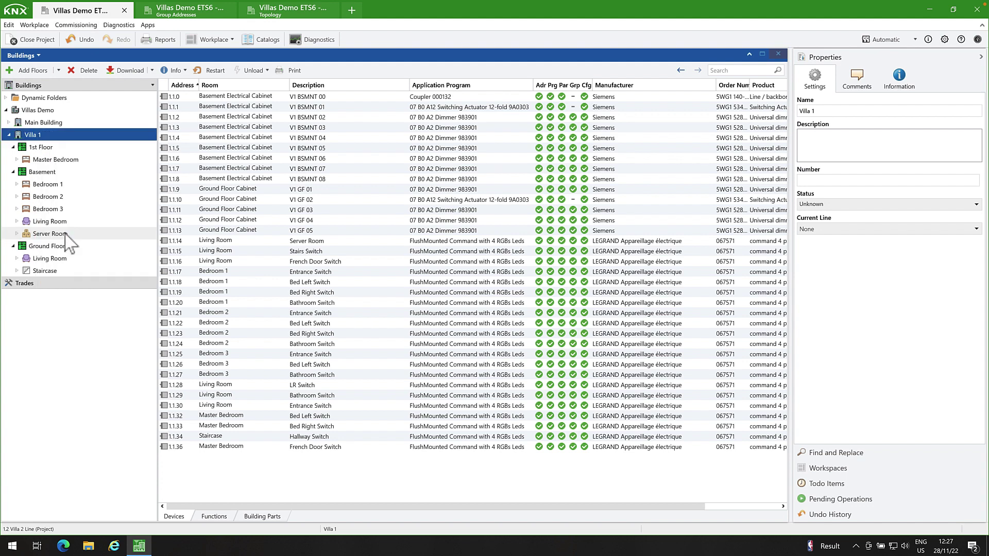
click(9, 134)
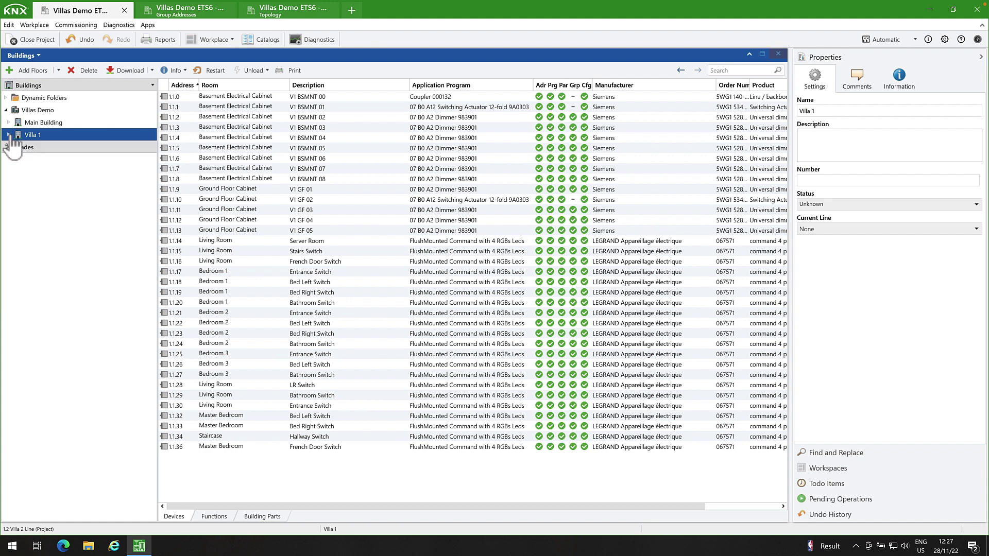
click(36, 110)
right_click(35, 112)
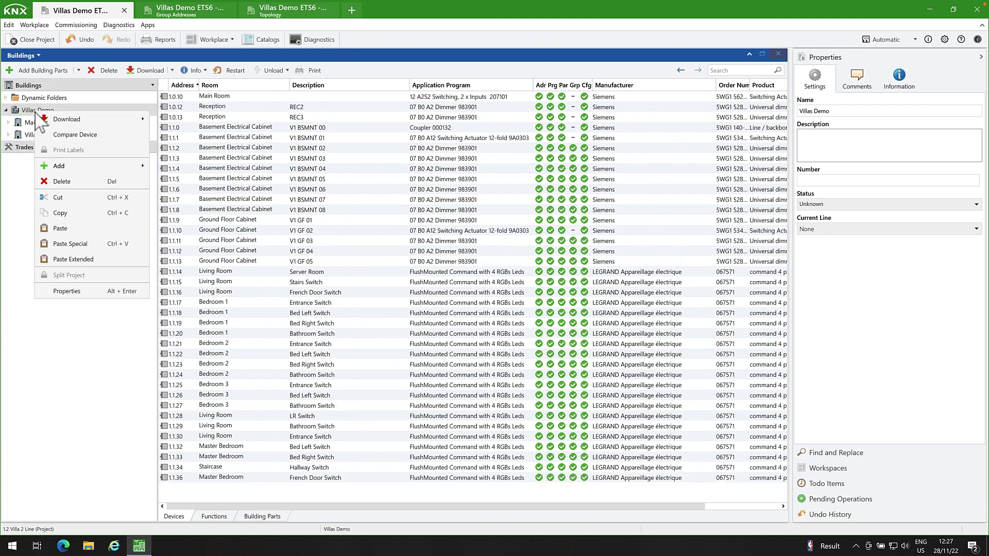
click(67, 228)
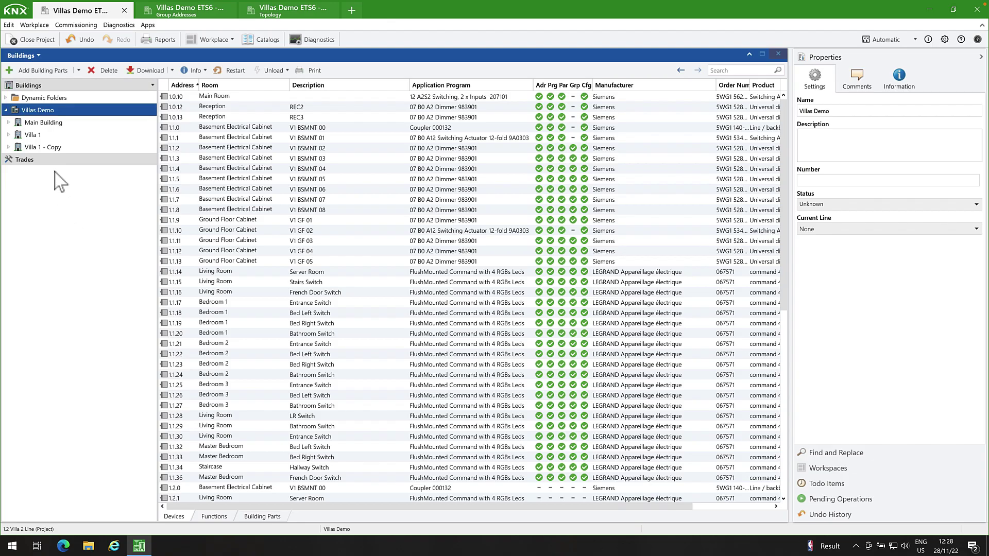
Step: Expand the copied building's Basement and Ground Floor, and rename the building "Villa 2"
click(36, 147)
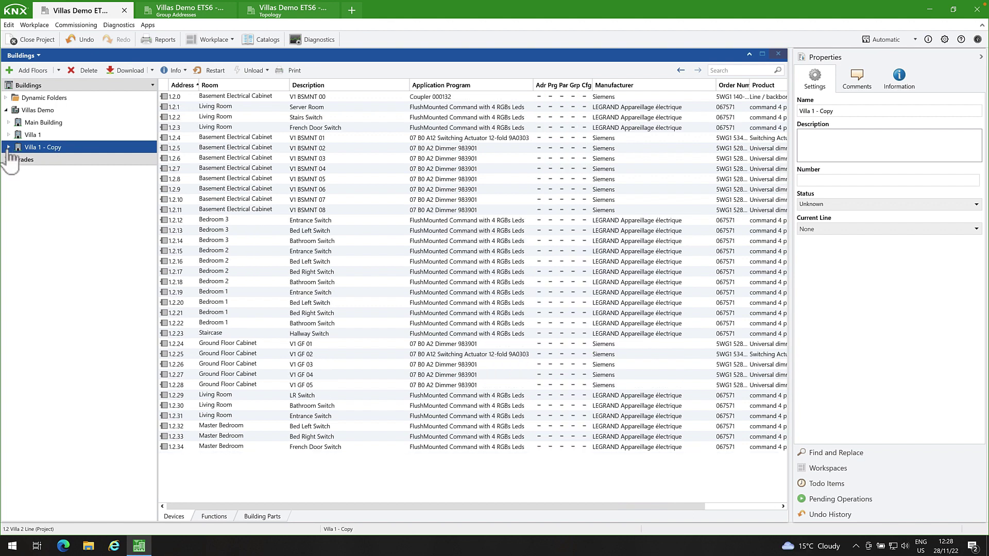
click(8, 148)
click(13, 171)
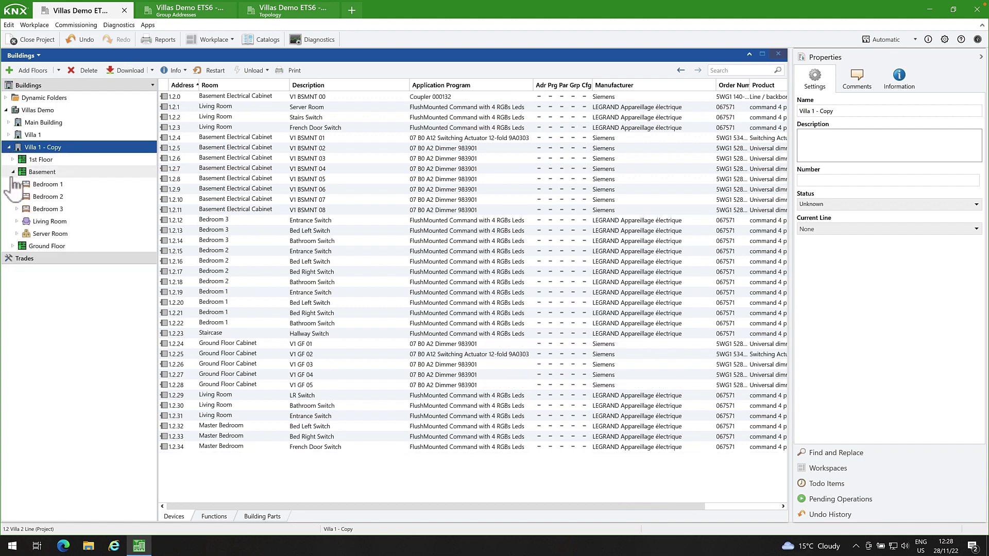
click(12, 246)
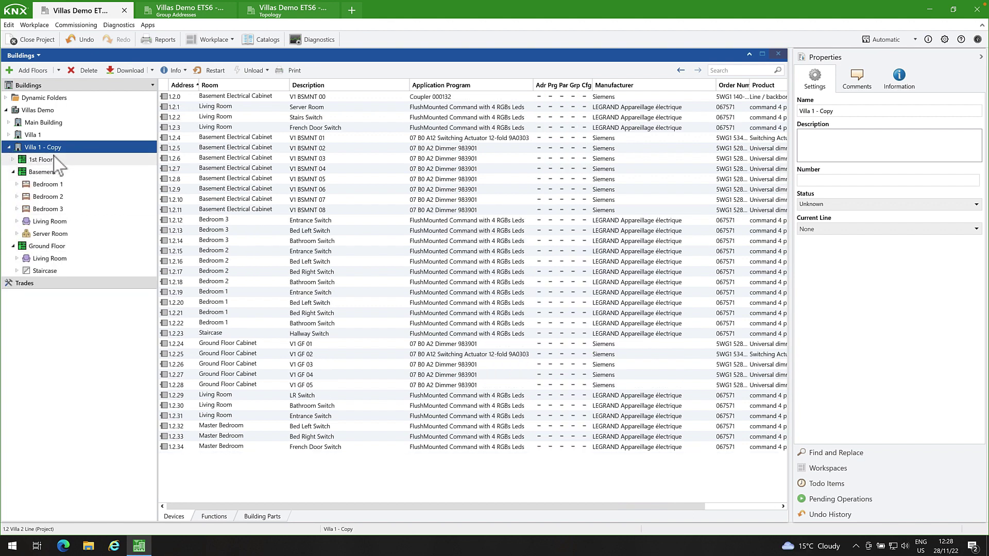
click(876, 113)
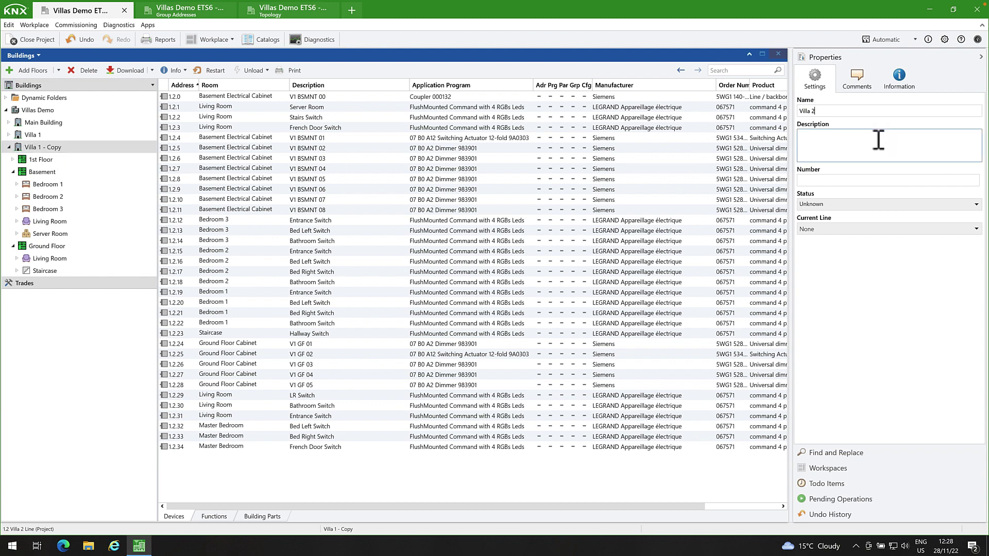
click(28, 149)
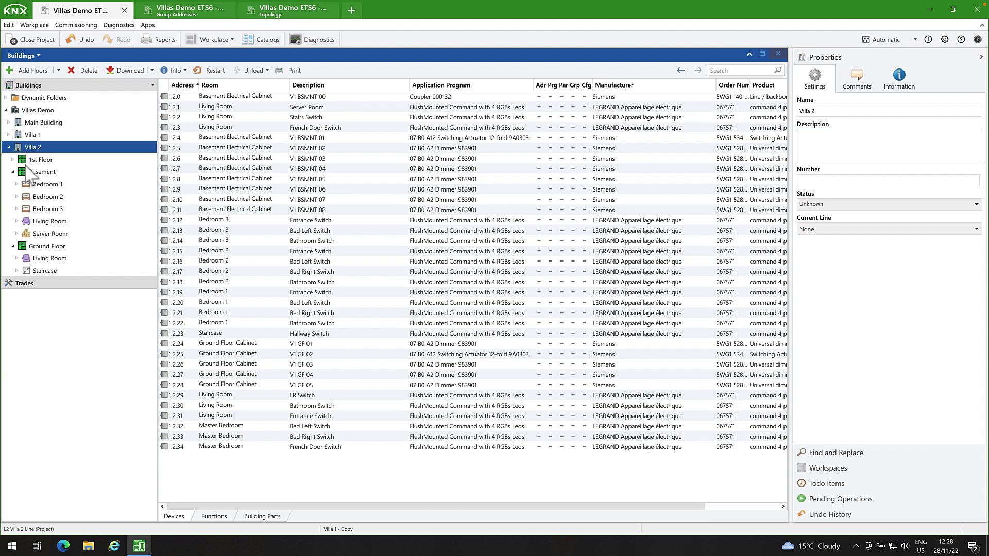
Step: List the devices of the Basement Electrical Cabinet in Villa 2's Server Room and select the line coupler
click(17, 234)
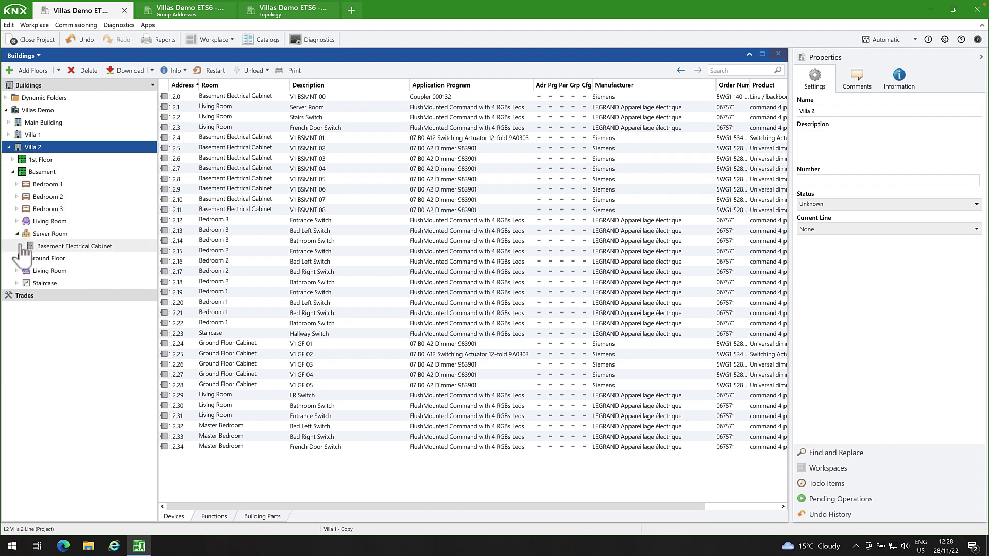
click(21, 246)
click(56, 247)
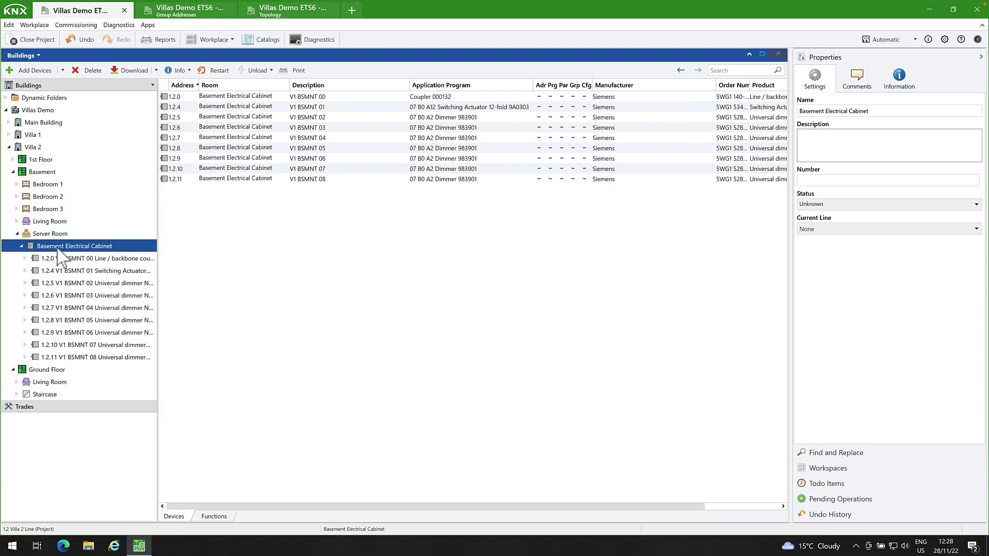
click(338, 118)
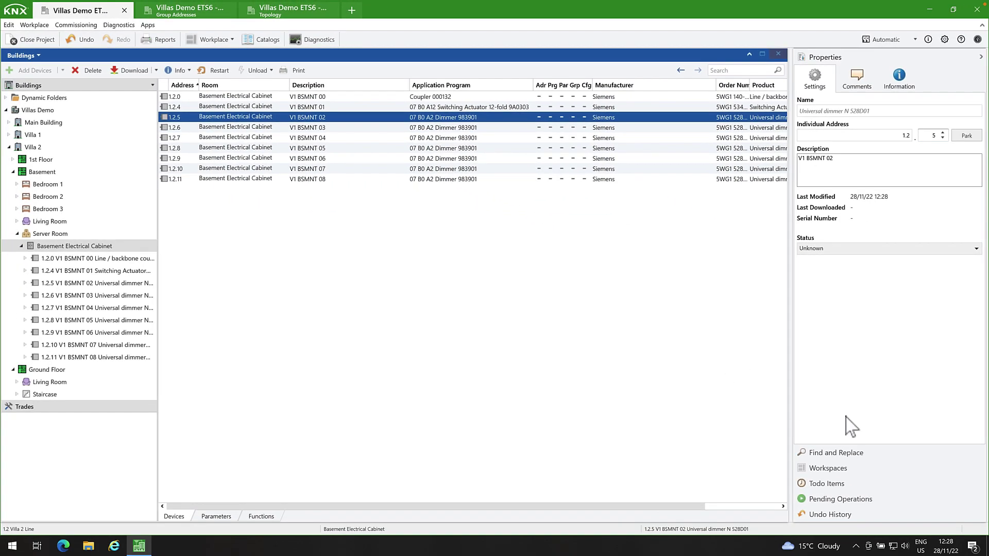
click(282, 97)
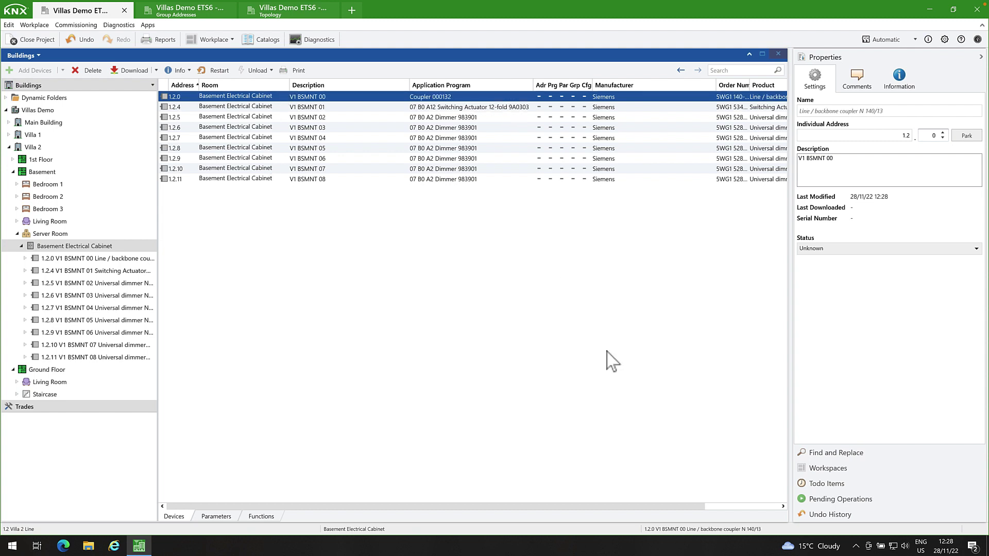
click(813, 452)
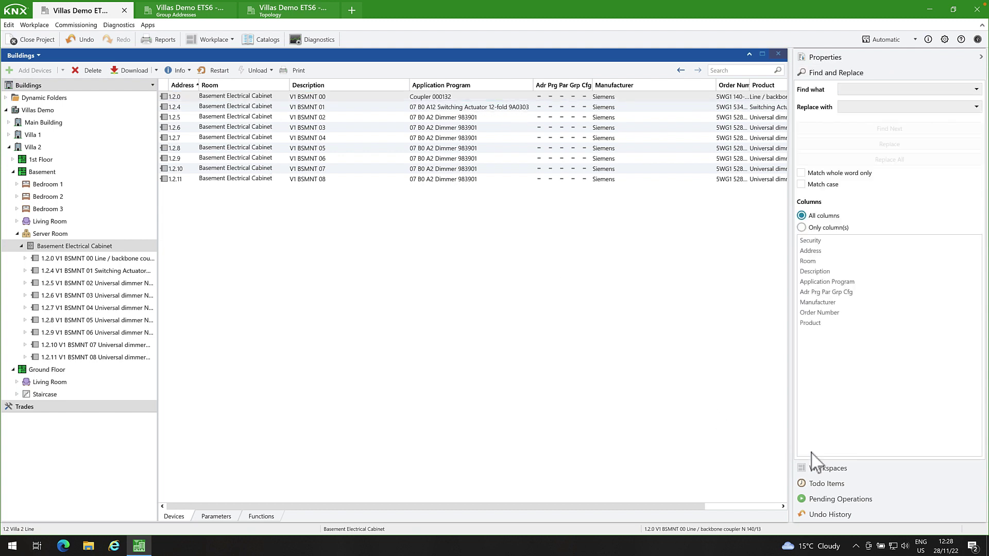
click(849, 90)
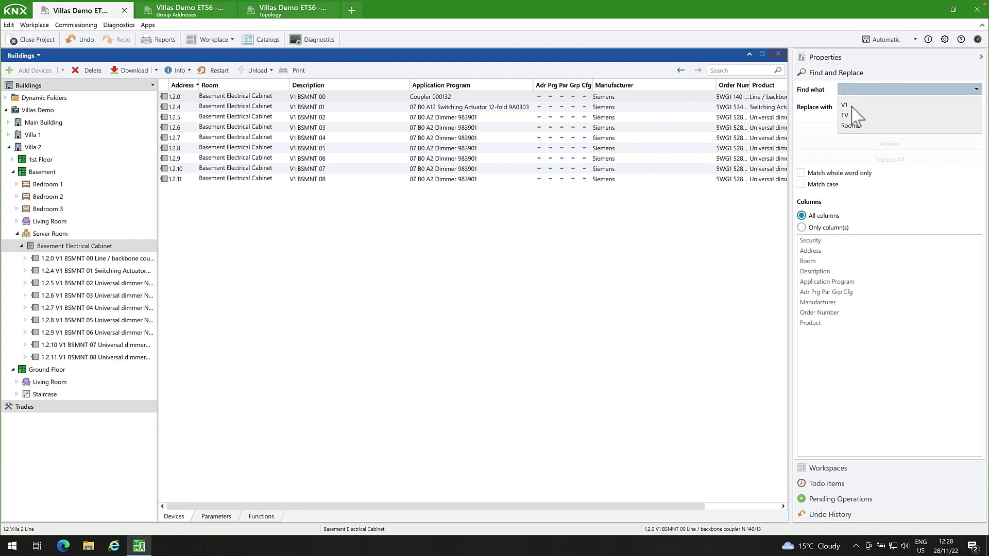
click(852, 105)
click(852, 107)
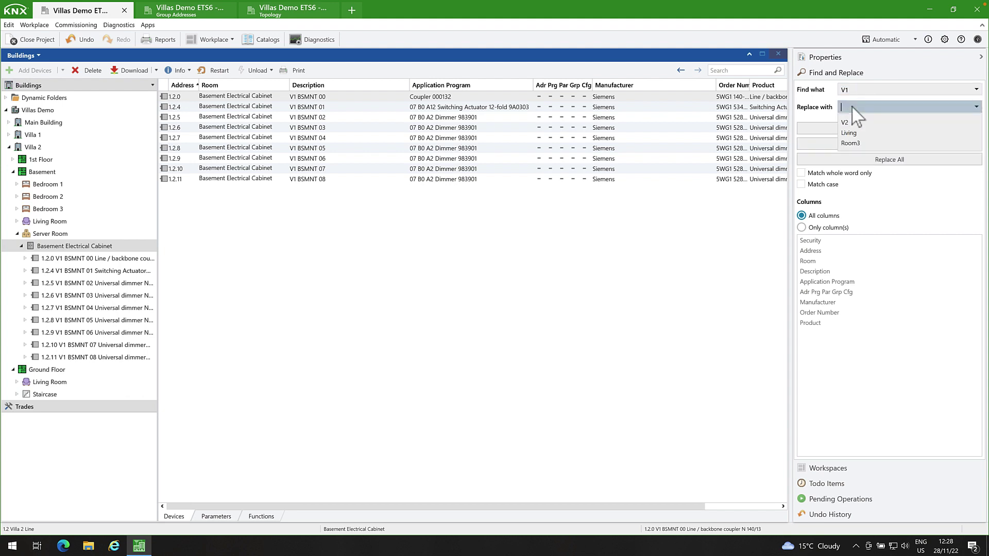
click(847, 123)
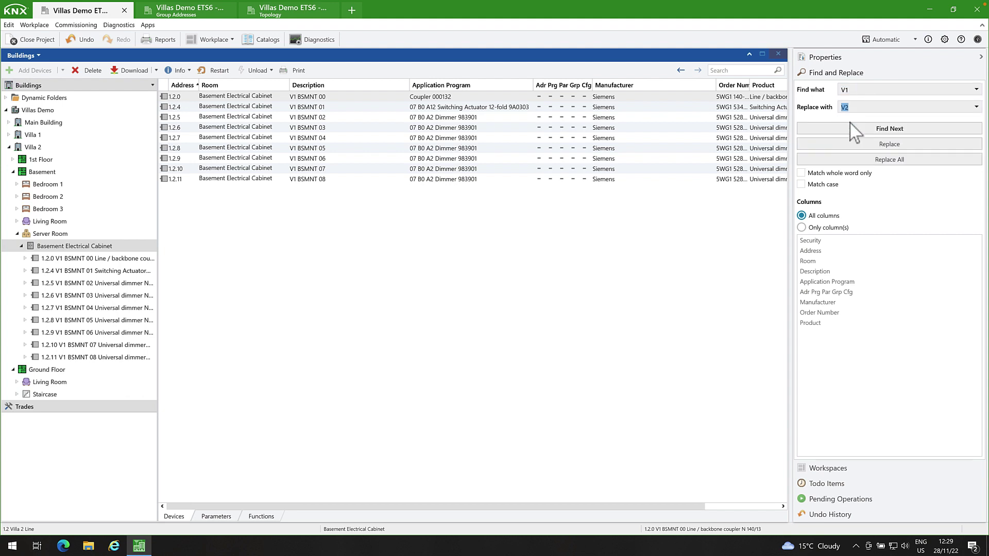
click(865, 132)
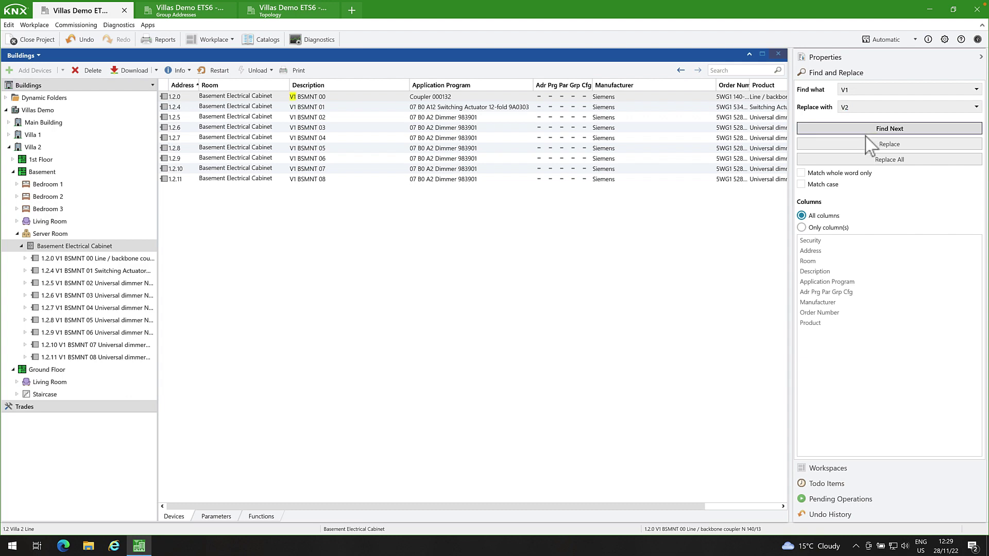
click(876, 160)
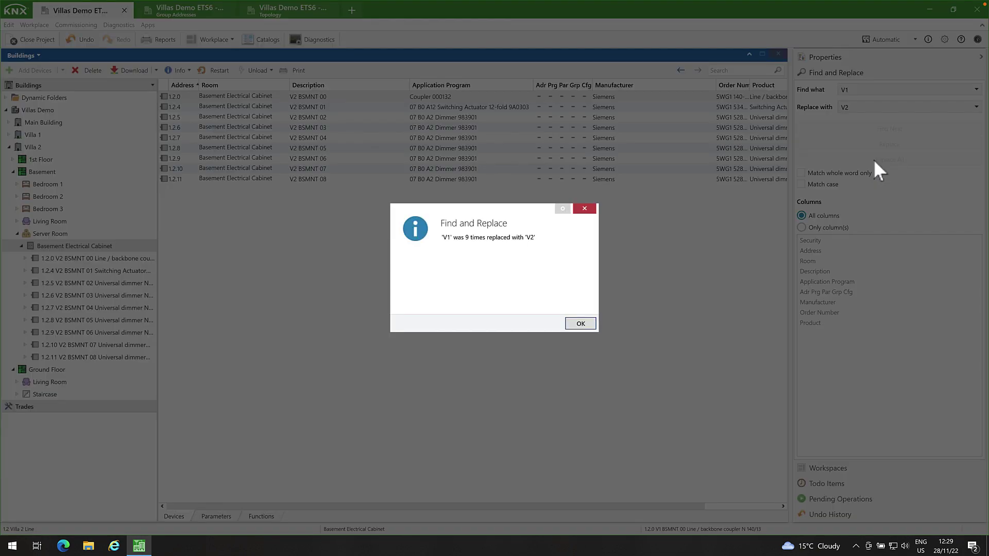
click(579, 323)
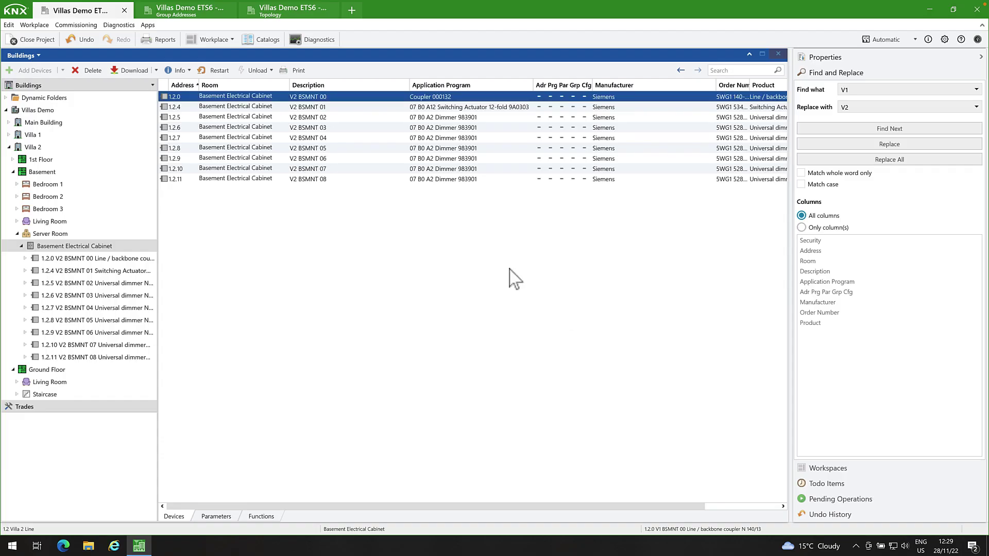
click(339, 118)
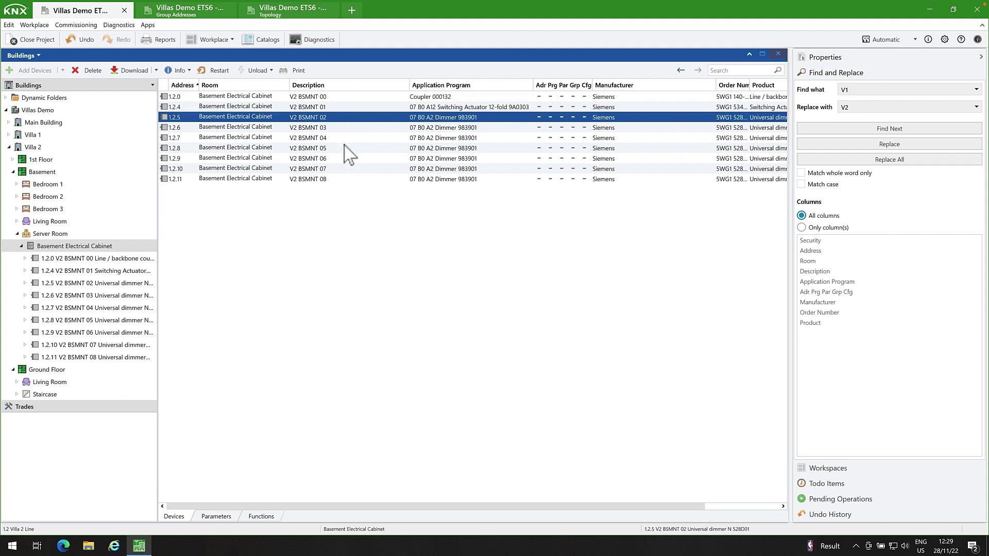
Step: Copy the Villa 1 main group in Group Addresses and paste it as a new main group
click(208, 15)
click(30, 110)
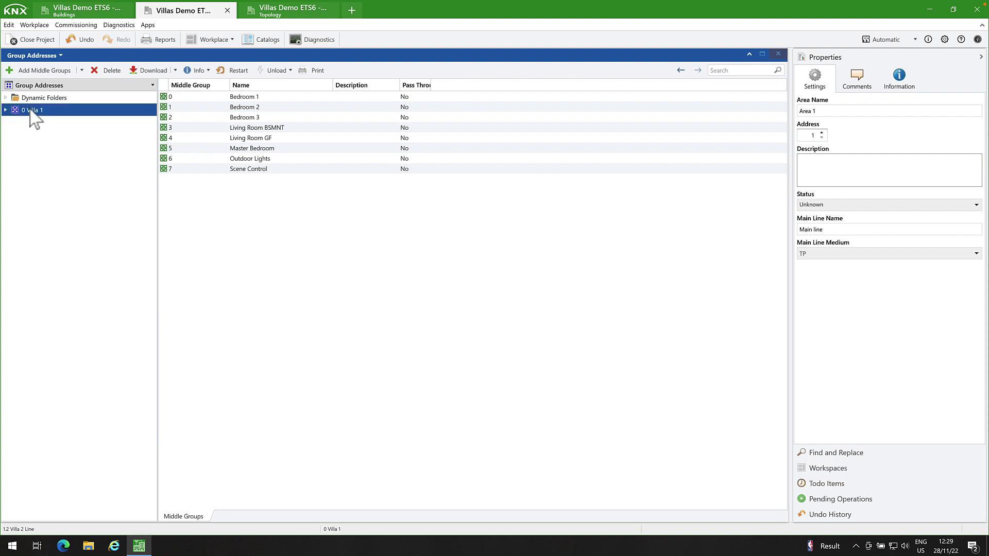
right_click(33, 110)
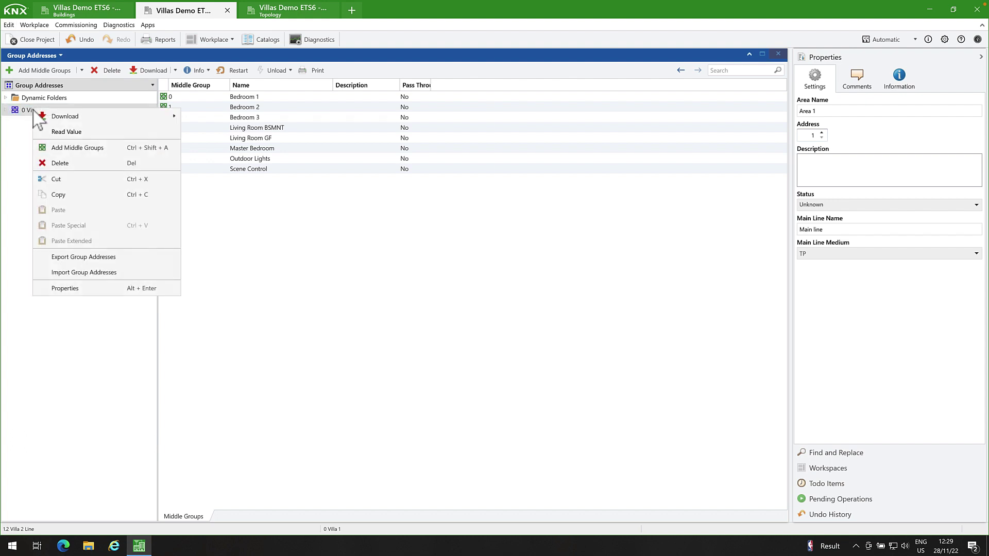
click(63, 195)
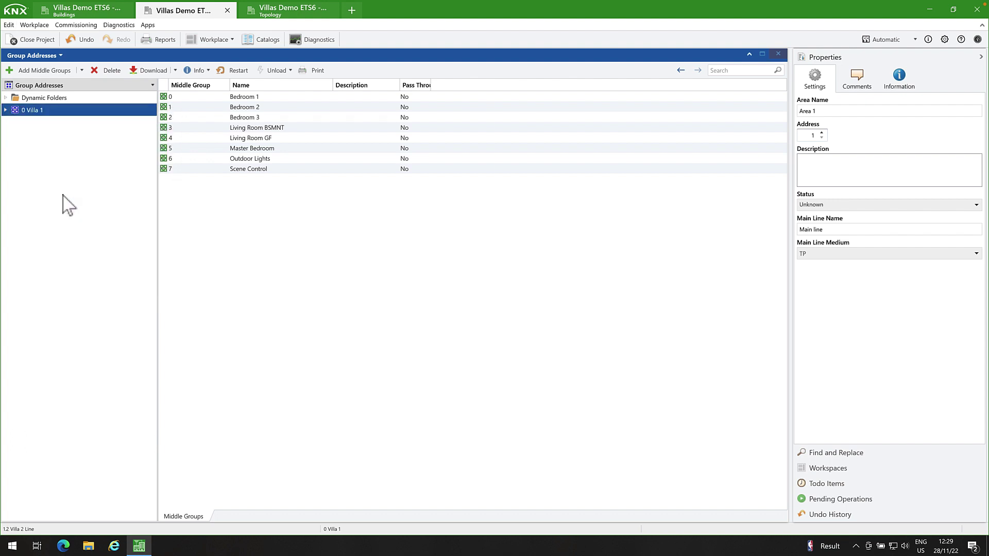
click(38, 86)
right_click(230, 147)
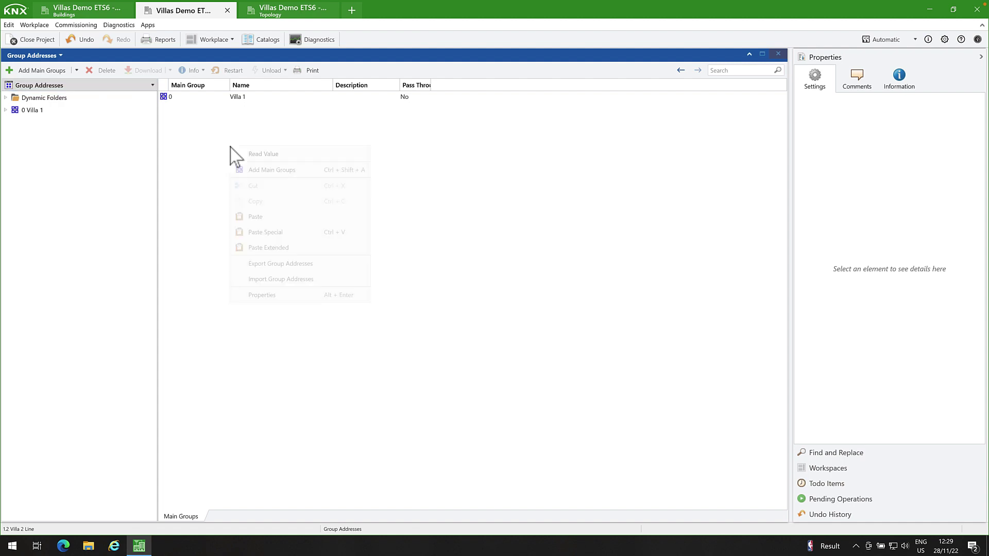
click(255, 216)
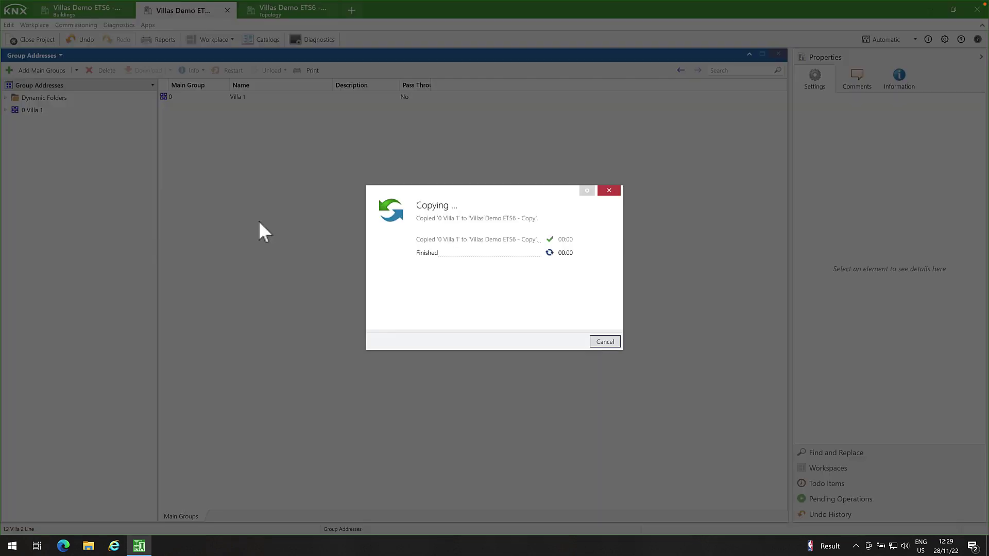
Step: Rename the pasted main group "Villa 2" and expand it to show its middle groups
click(299, 106)
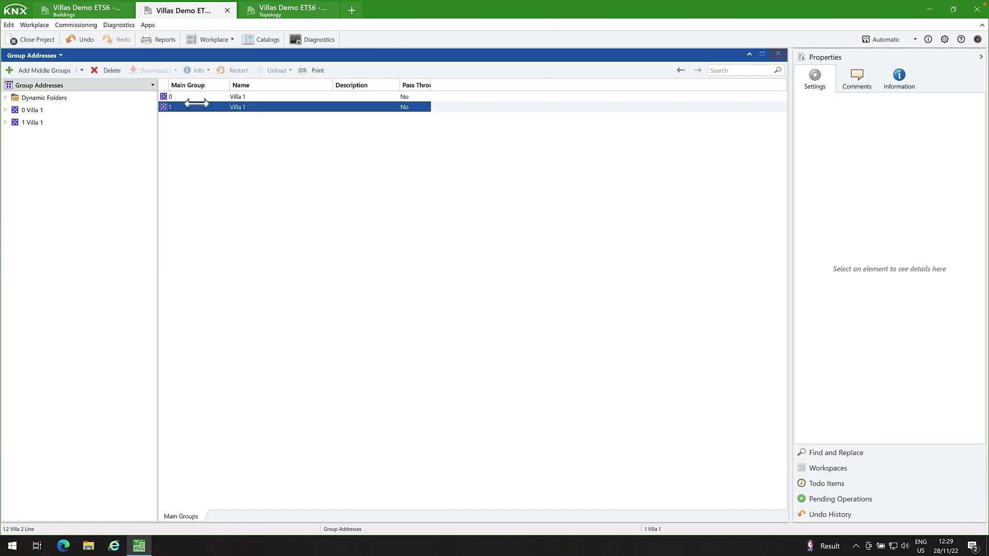
click(15, 124)
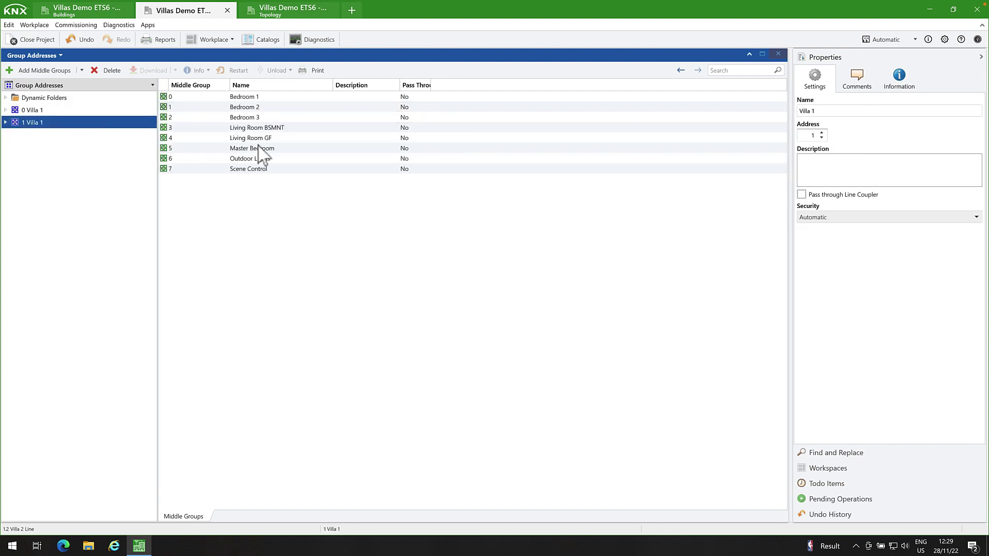
click(827, 112)
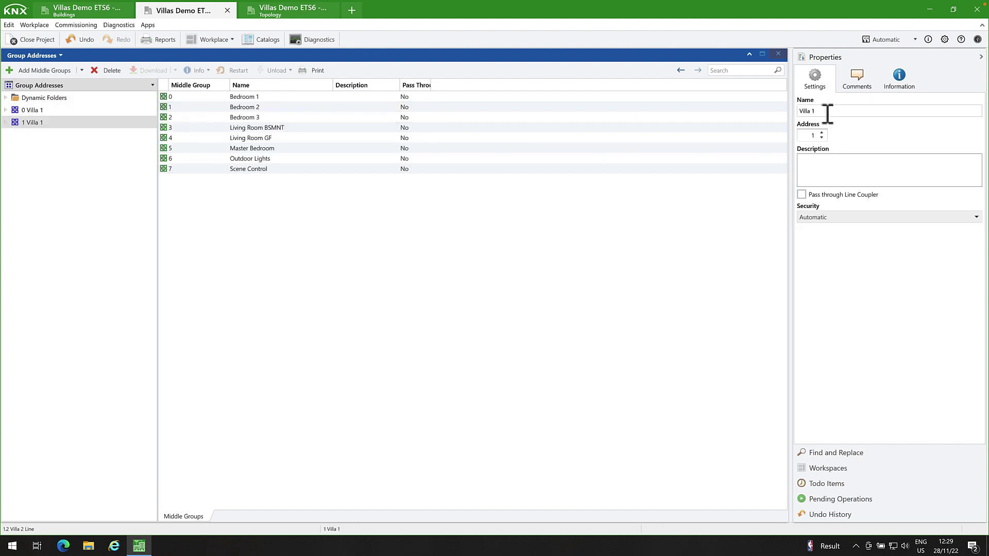
click(826, 161)
click(6, 123)
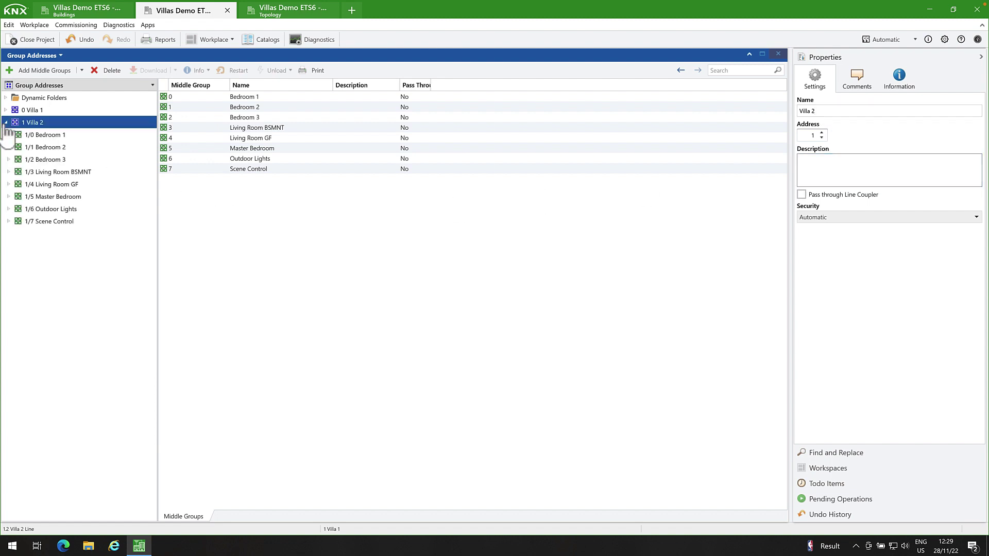
Step: Replace every "V1" with "V2" across all columns of the Bedroom 1 group addresses under the Villa 2 main group
click(37, 135)
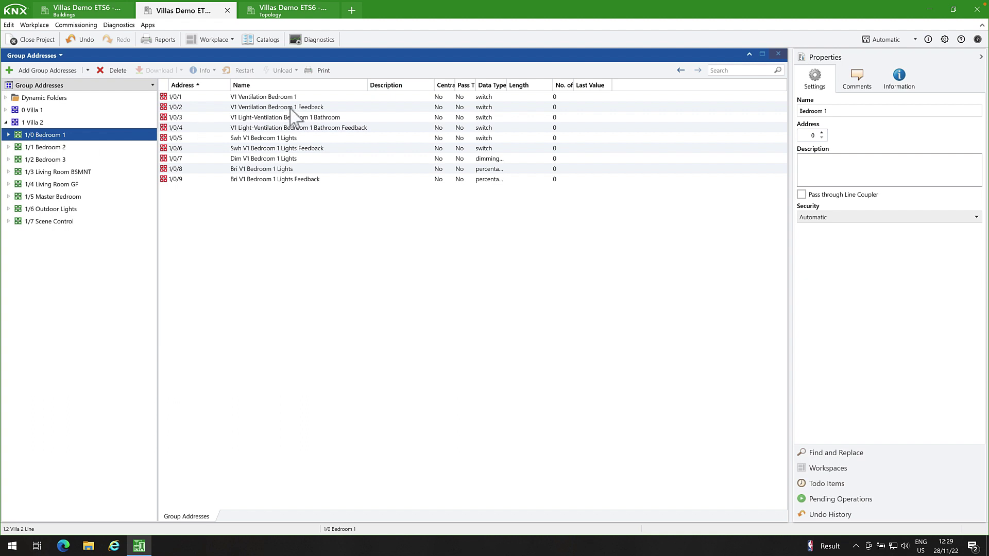
click(335, 97)
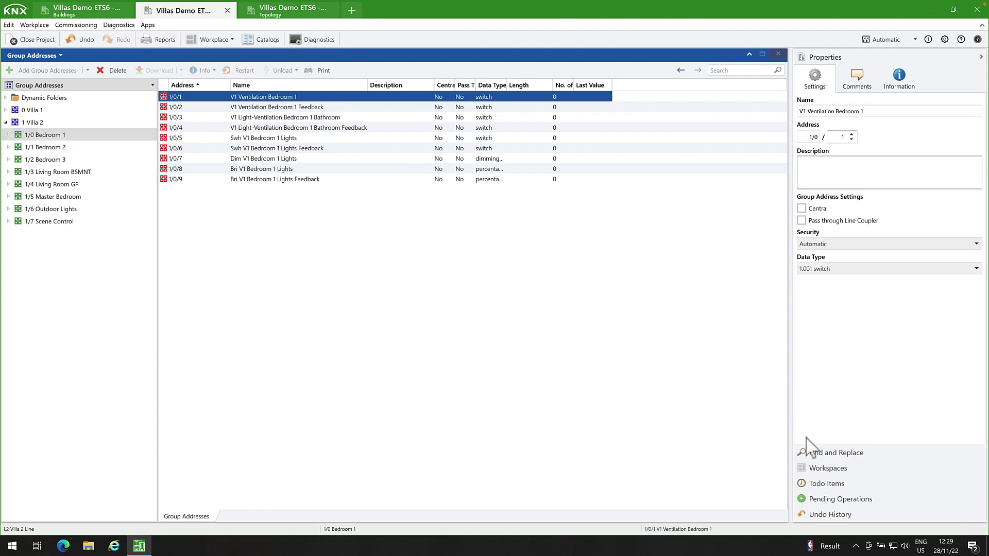
click(818, 453)
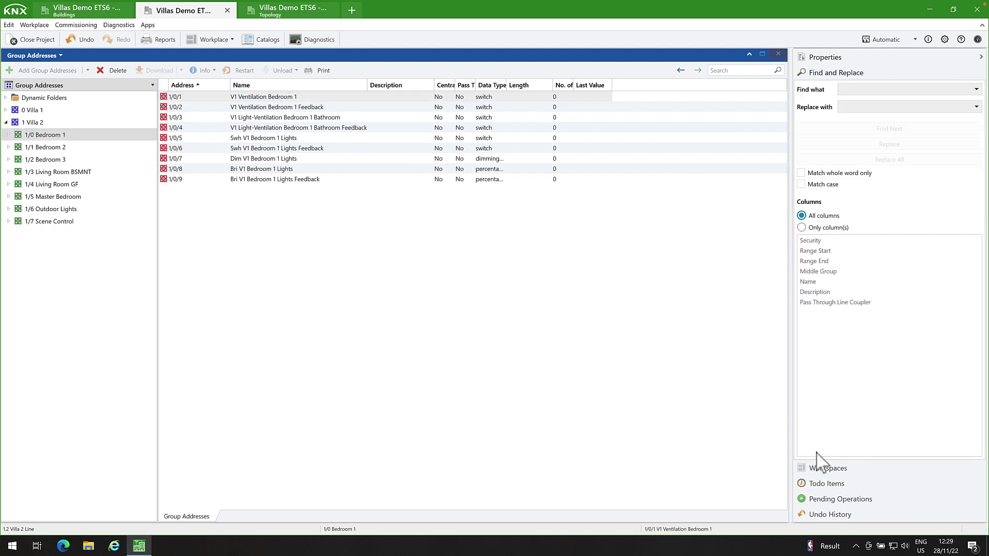
click(855, 92)
click(854, 102)
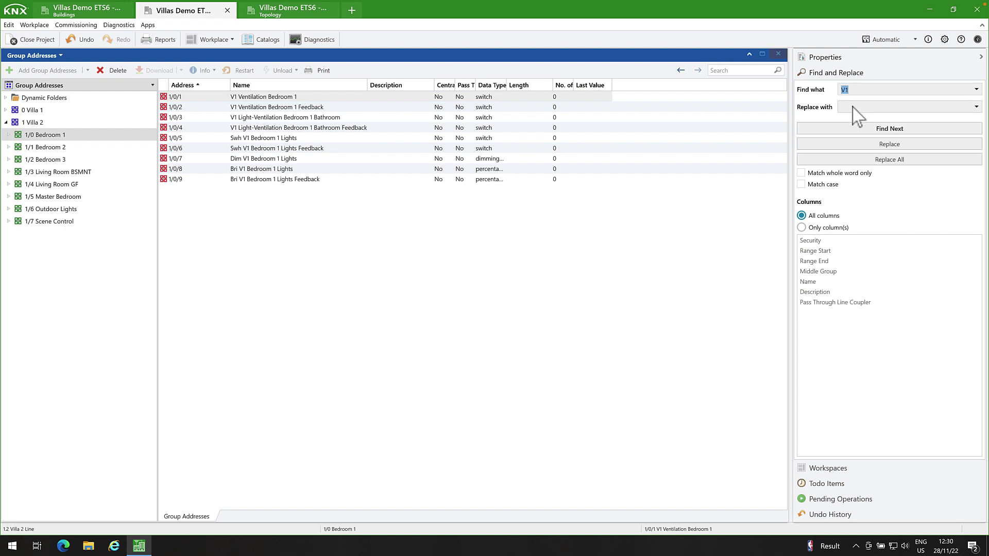
click(853, 107)
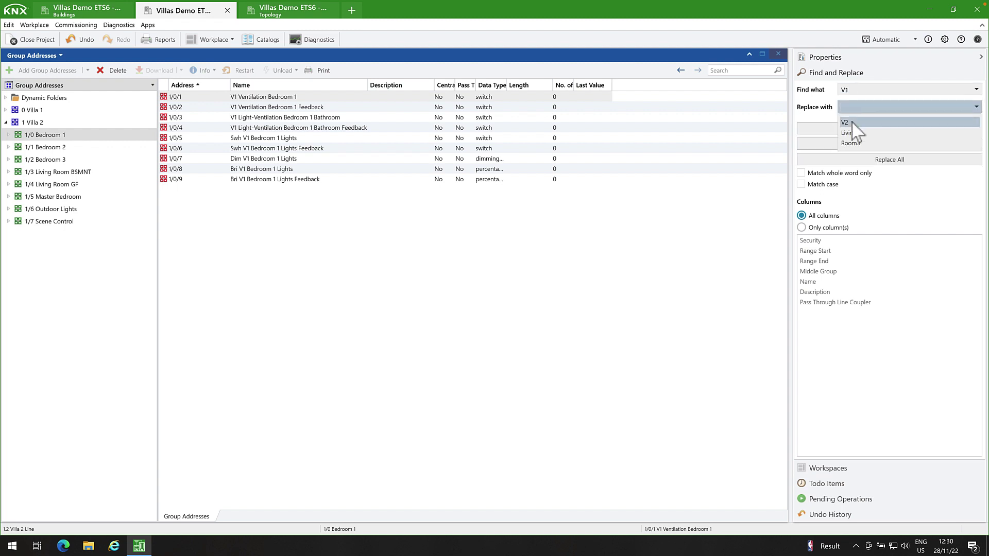
click(852, 124)
click(870, 129)
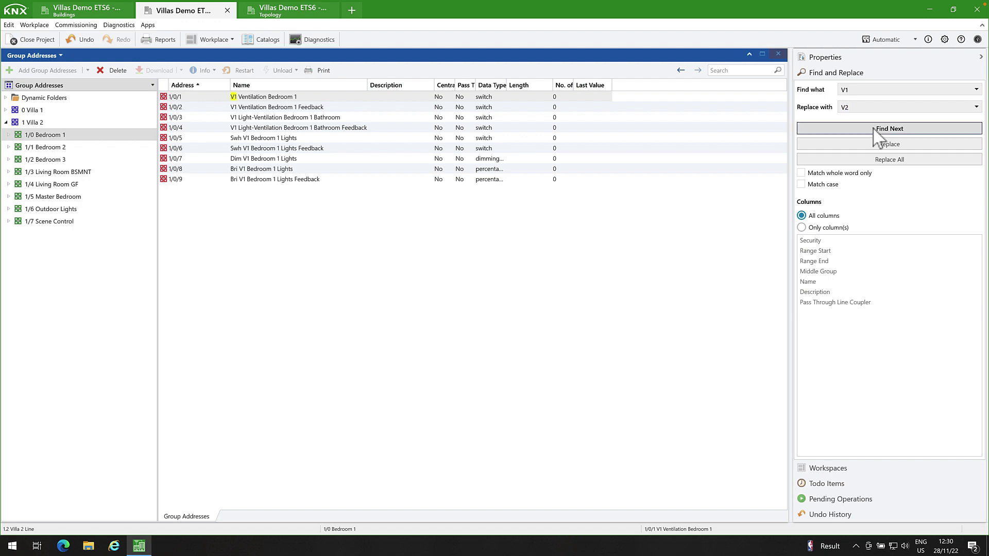
click(884, 161)
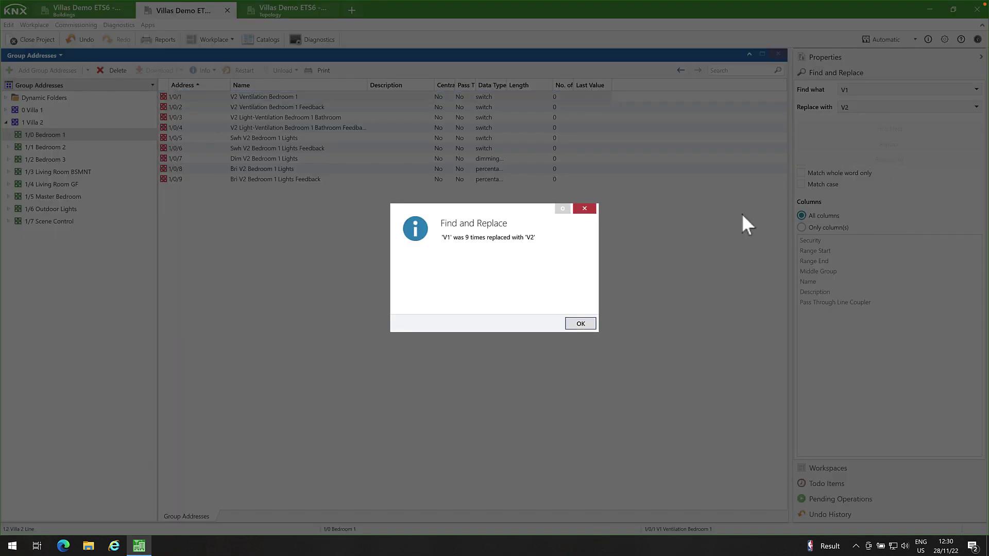
click(578, 324)
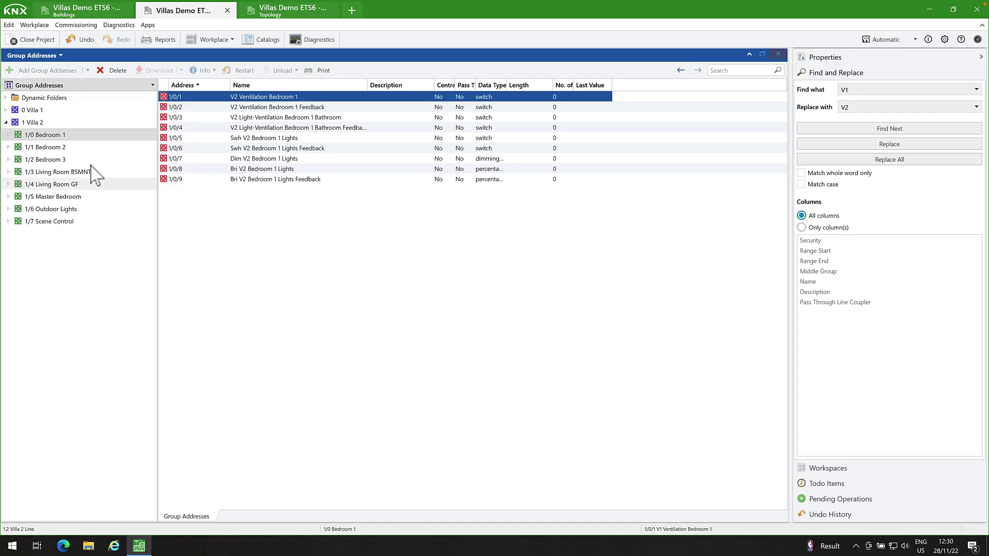
Step: Replace every "V1" with "V2" in the group addresses of Villa 2's Bedroom 2 middle group
click(52, 148)
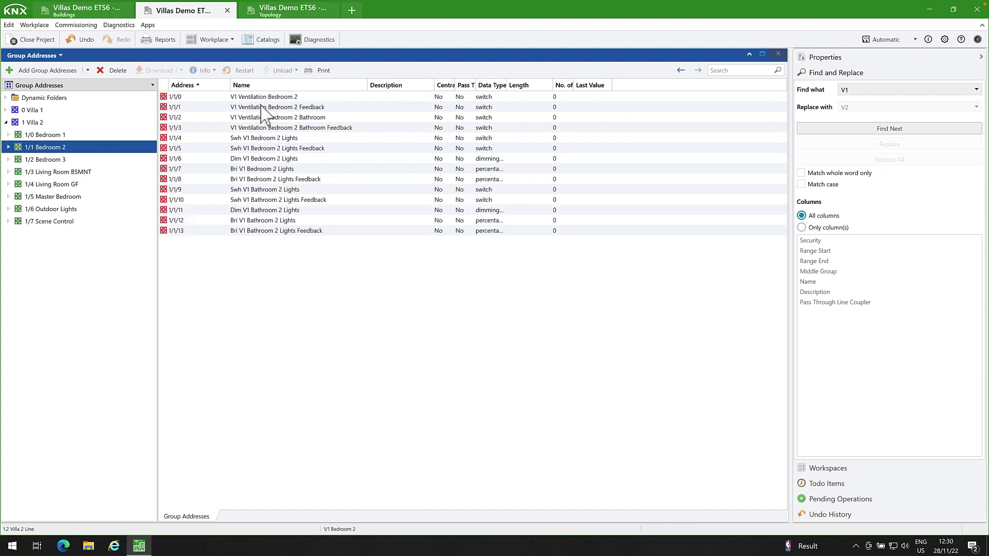
click(265, 96)
click(890, 128)
click(889, 159)
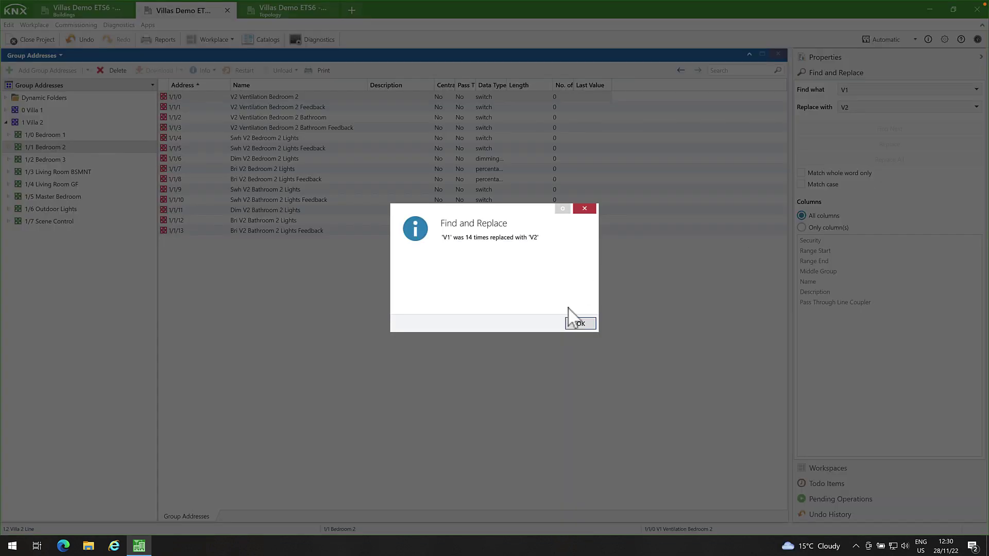
click(576, 321)
Step: Replace every "V1" with "V2" in the group addresses of Villa 2's Bedroom 3 middle group
click(45, 159)
click(266, 96)
click(889, 128)
click(889, 159)
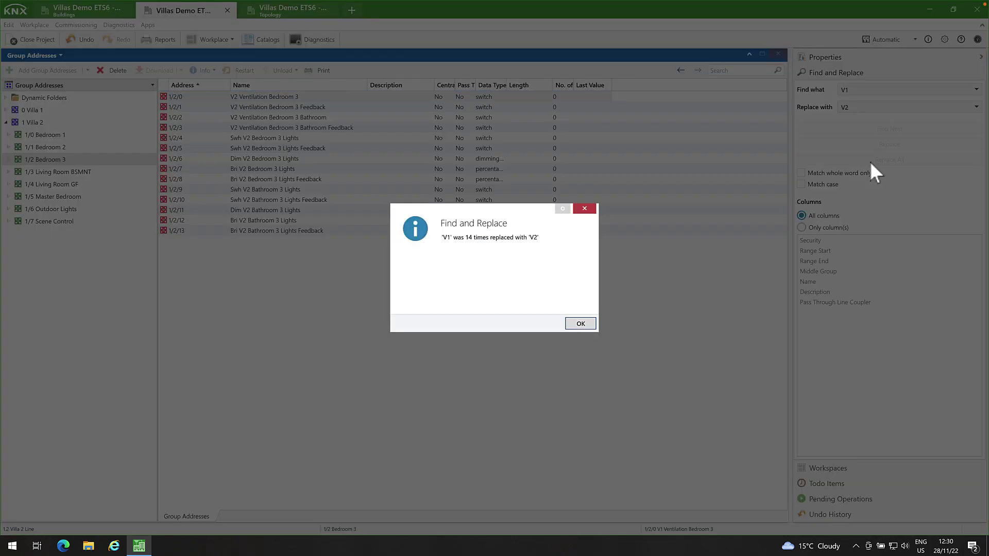
click(578, 323)
Step: Replace every "V1" with "V2" in the group addresses of Villa 2's Living Room BSMNT middle group
click(57, 171)
click(266, 96)
click(890, 128)
click(889, 159)
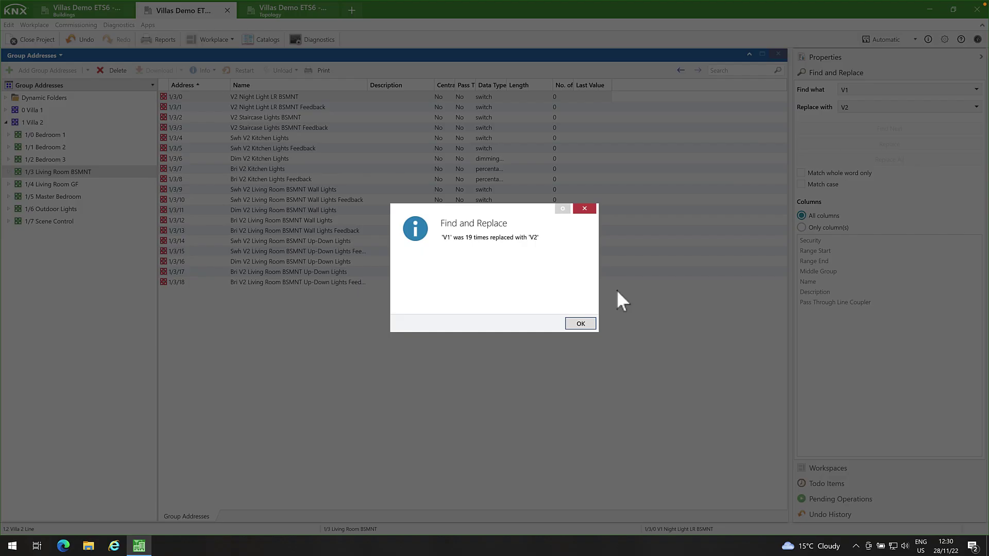
click(578, 323)
Step: Replace every "V1" with "V2" in the group addresses of Villa 2's Living Room GF middle group
click(52, 184)
click(327, 106)
click(889, 128)
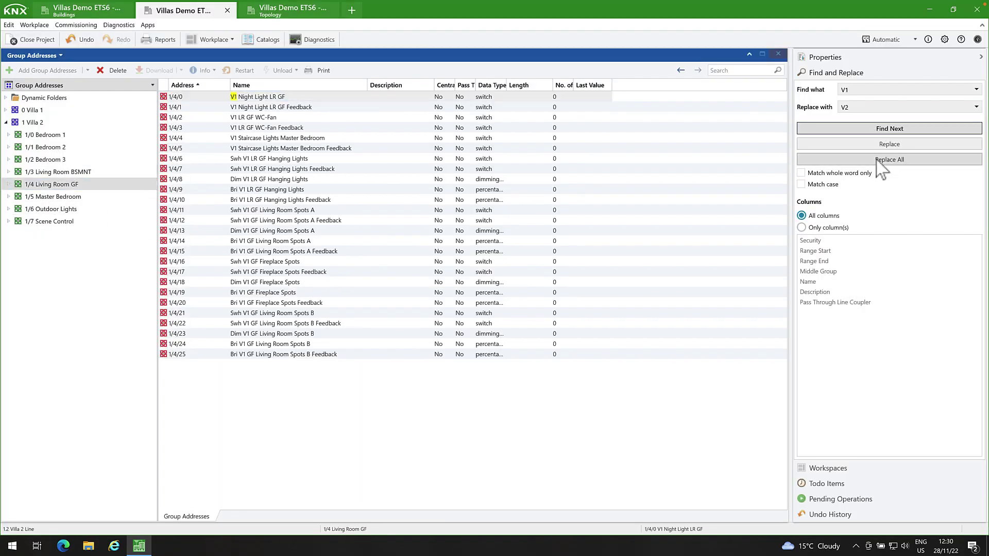
click(890, 159)
click(578, 323)
Step: Replace every "V1" with "V2" in the group addresses of Villa 2's Master Bedroom middle group
click(56, 196)
click(266, 96)
click(890, 129)
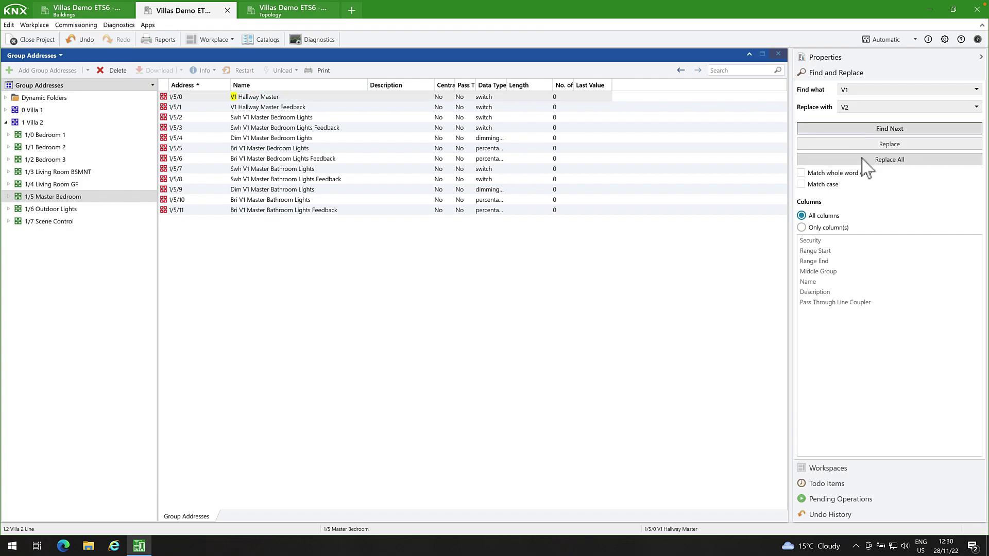
click(890, 159)
click(580, 323)
Step: Replace every "V1" with "V2" in the group addresses of Villa 2's Outdoor Lights middle group
click(51, 209)
click(890, 128)
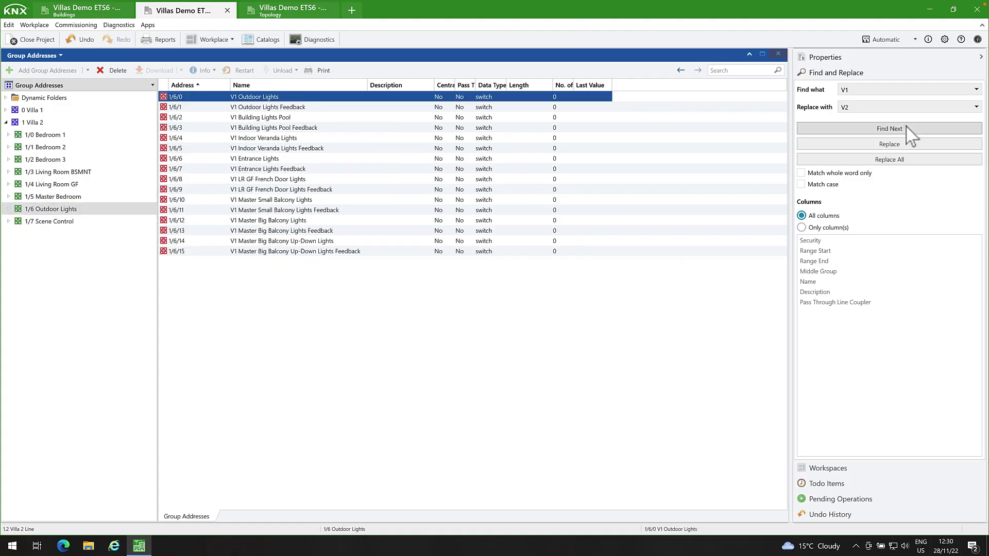
click(889, 159)
click(581, 323)
Step: Replace every "V1" with "V2" in the group addresses of Villa 2's Scene Control middle group
click(52, 221)
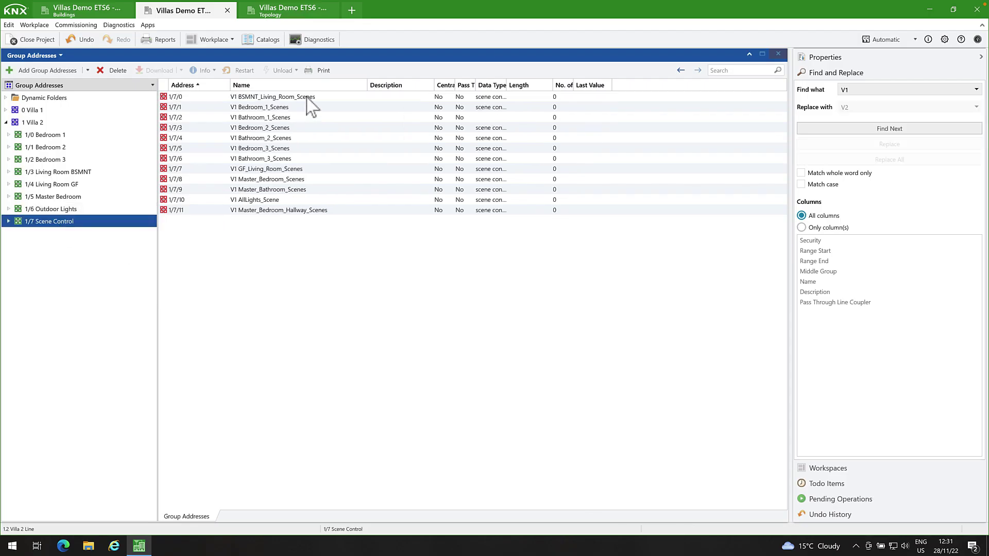
click(309, 97)
click(889, 128)
click(889, 160)
click(577, 323)
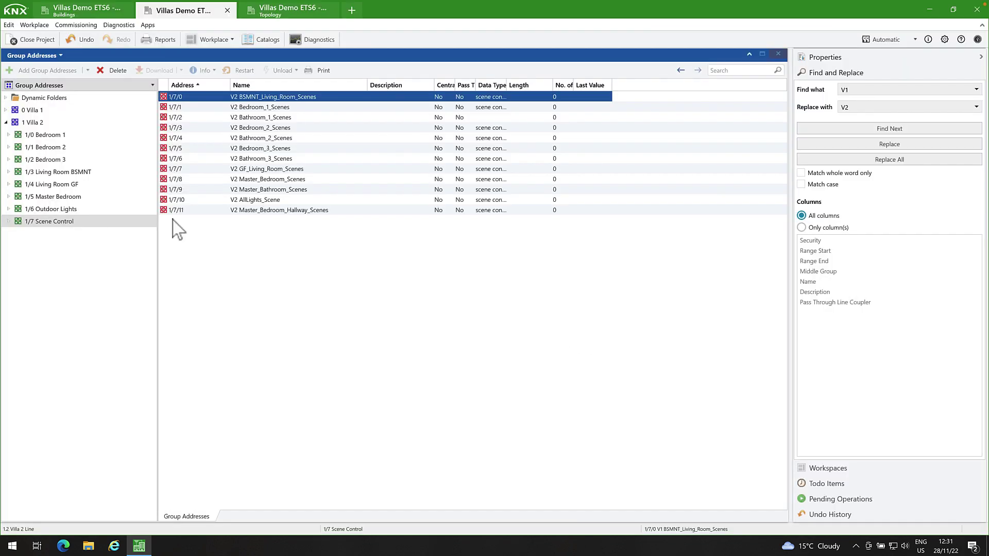
Step: Return to the Buildings view and open a second Building panel in the same workspace
click(83, 10)
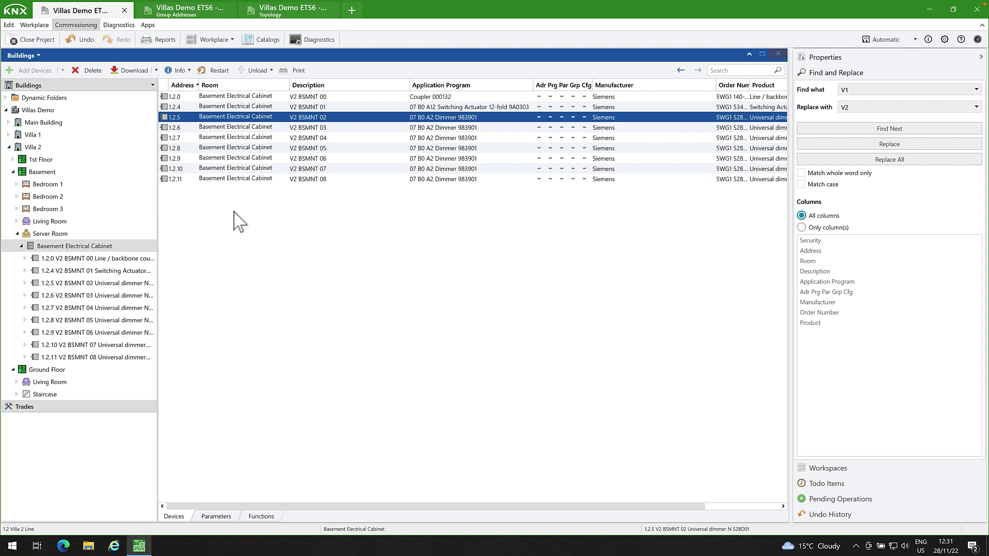
click(212, 40)
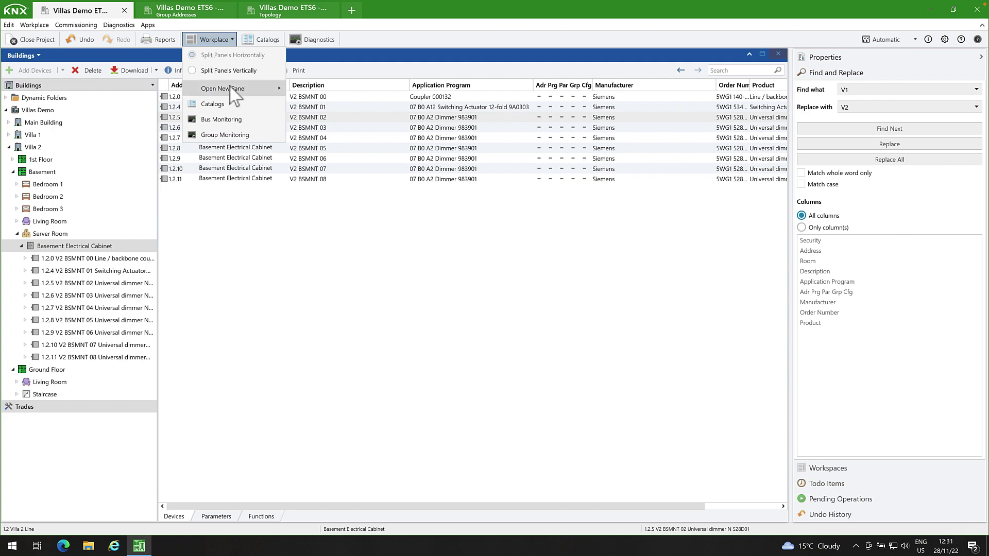
mouse_move(231, 91)
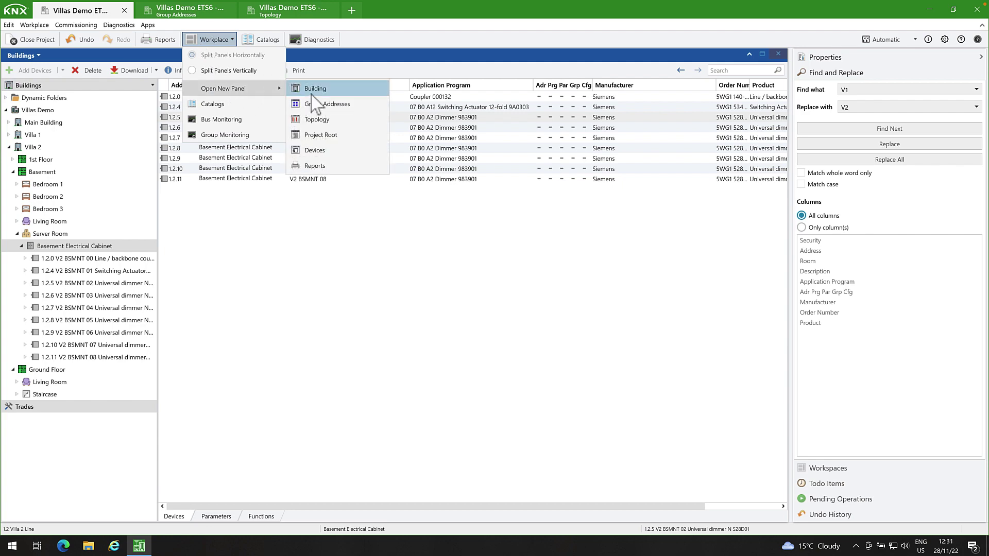
click(312, 92)
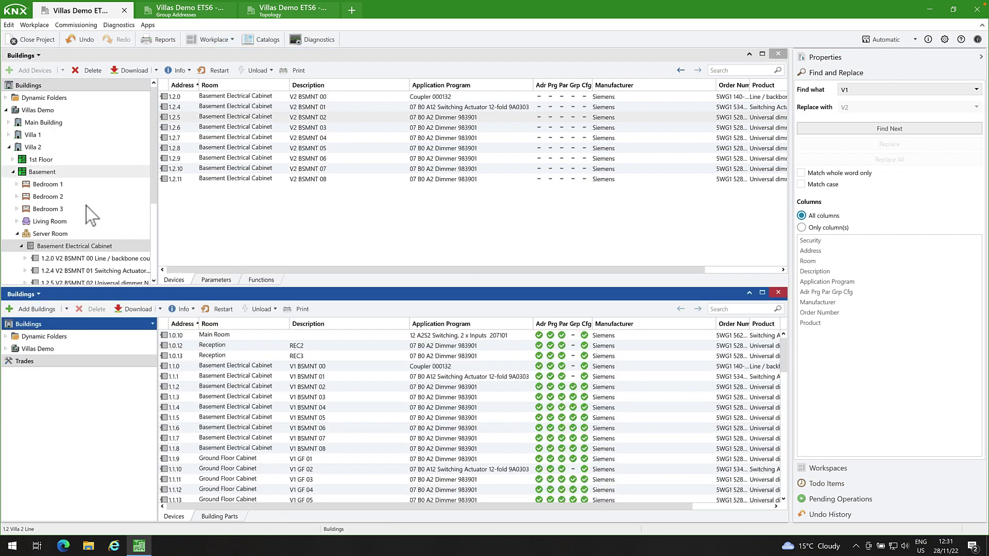
Step: In the first Buildings panel, show the group objects of dimmer 1.1.4 V1 BSMNT 04 in Villa 1's Basement Electrical Cabinet
click(75, 246)
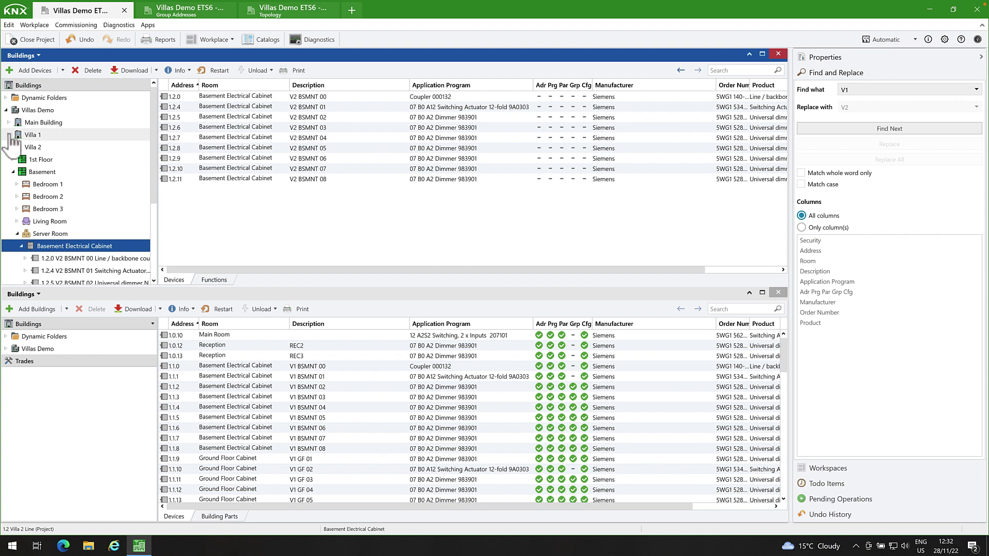
click(9, 135)
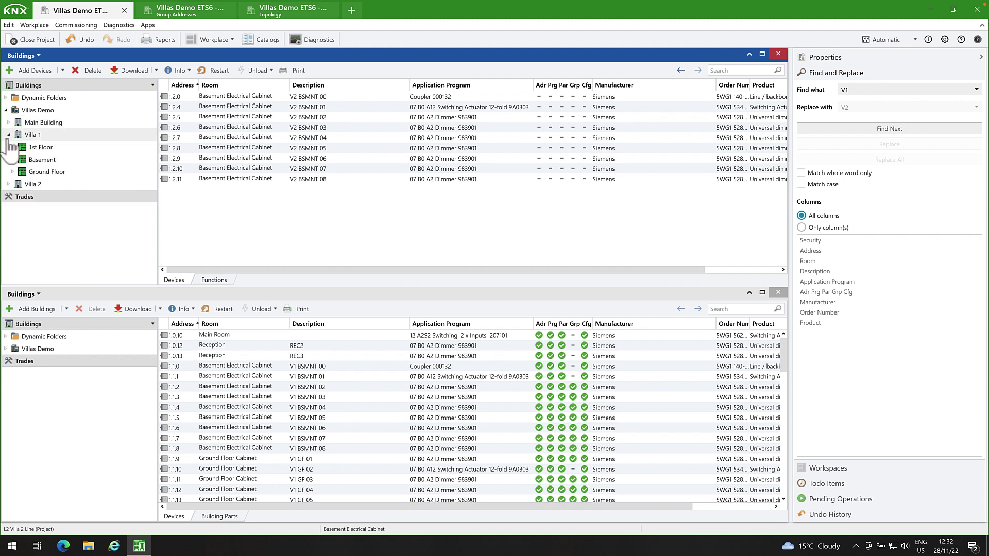
click(12, 159)
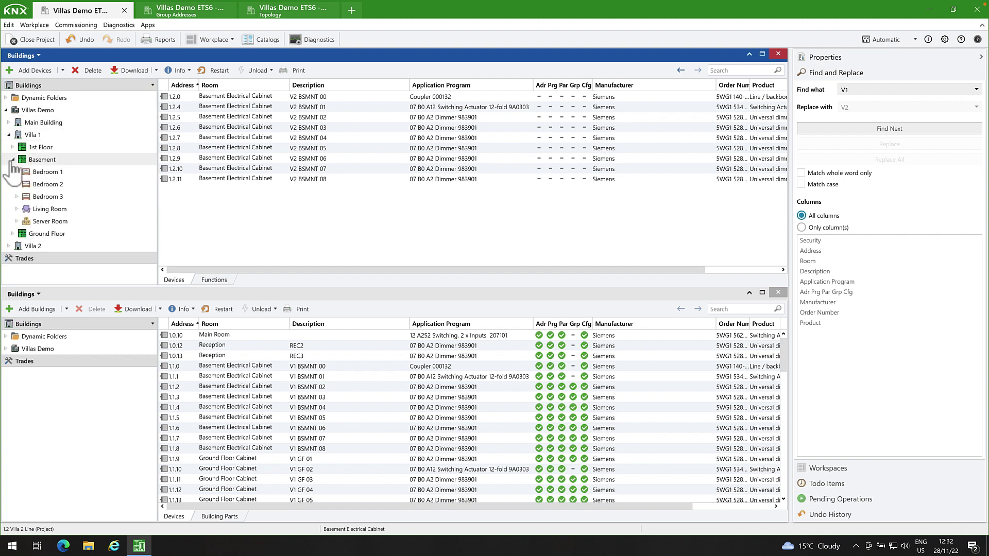
click(17, 221)
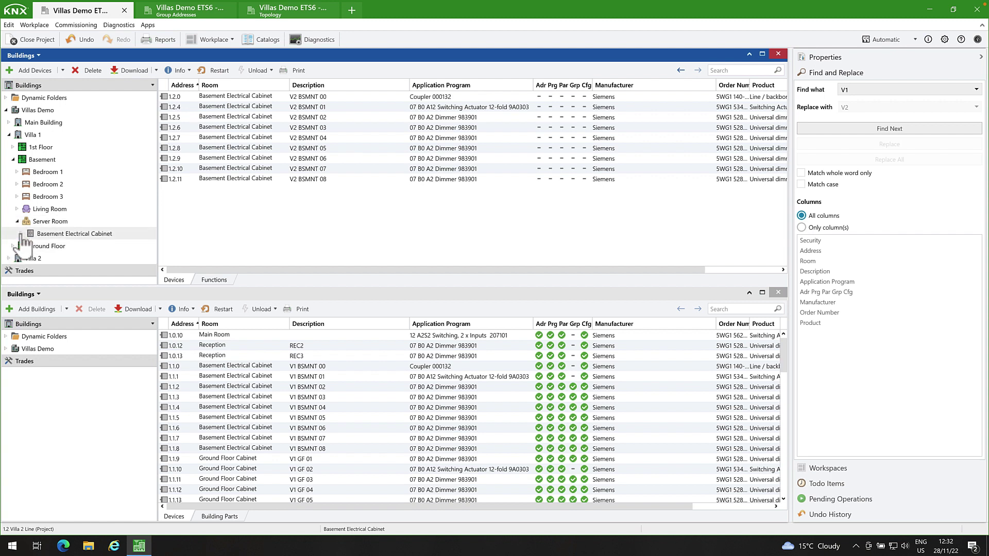
click(21, 234)
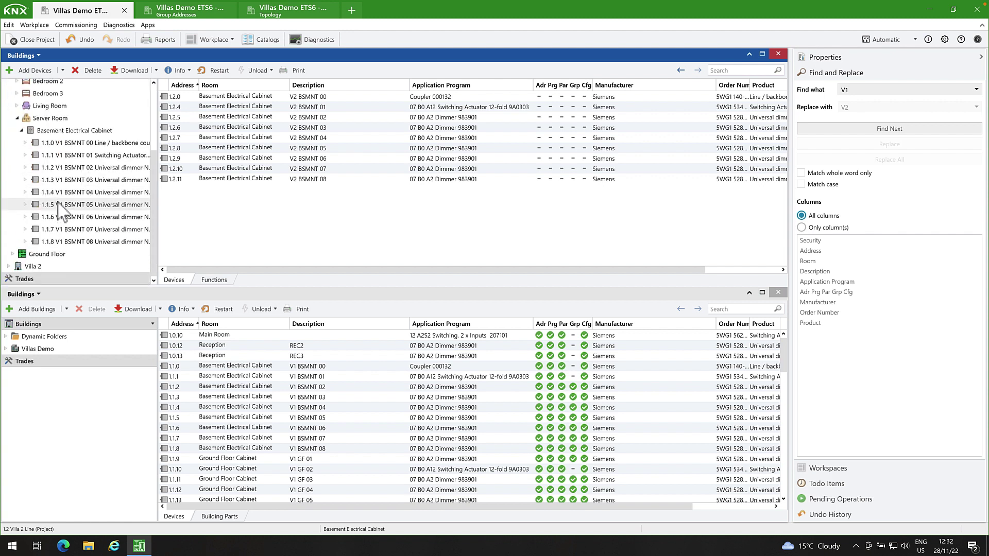
click(80, 194)
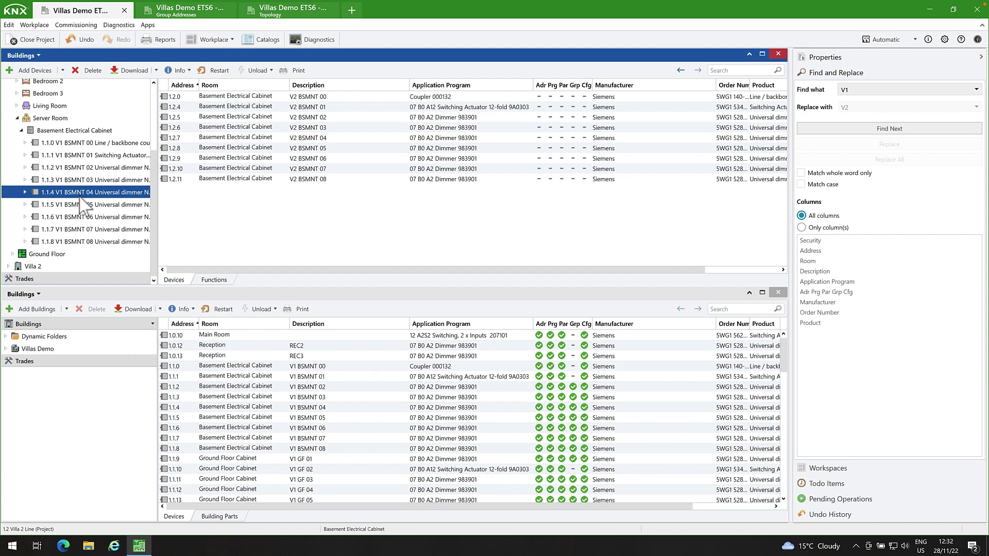
Step: In the second Buildings panel, show the group objects of dimmer 1.2.7 V2 BSMNT 04 in Villa 2's Basement Electrical Cabinet
click(6, 348)
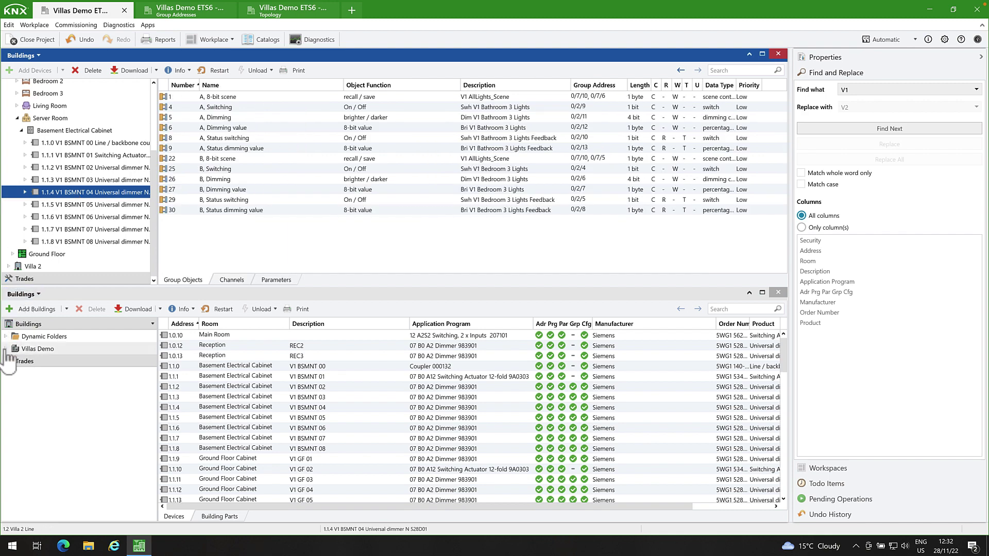
click(8, 386)
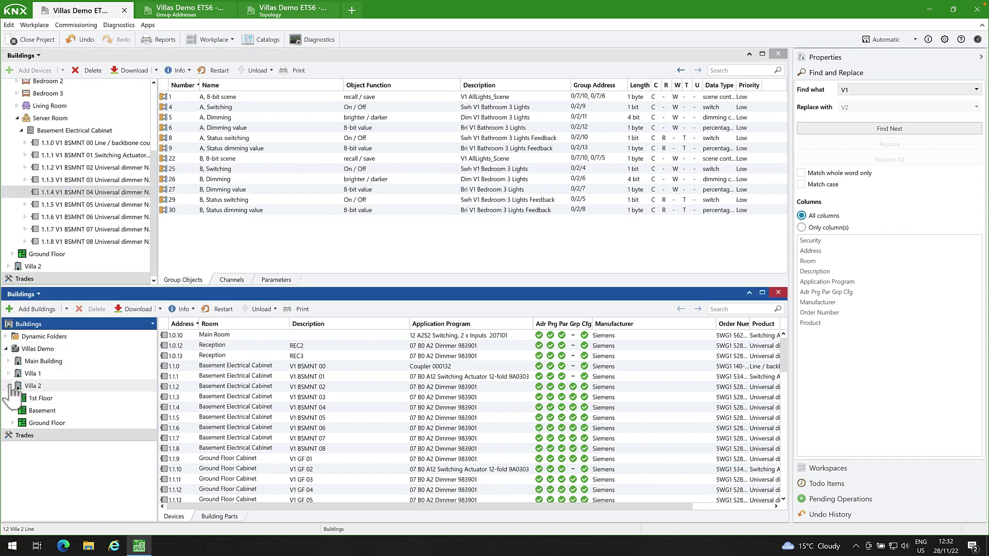
click(13, 411)
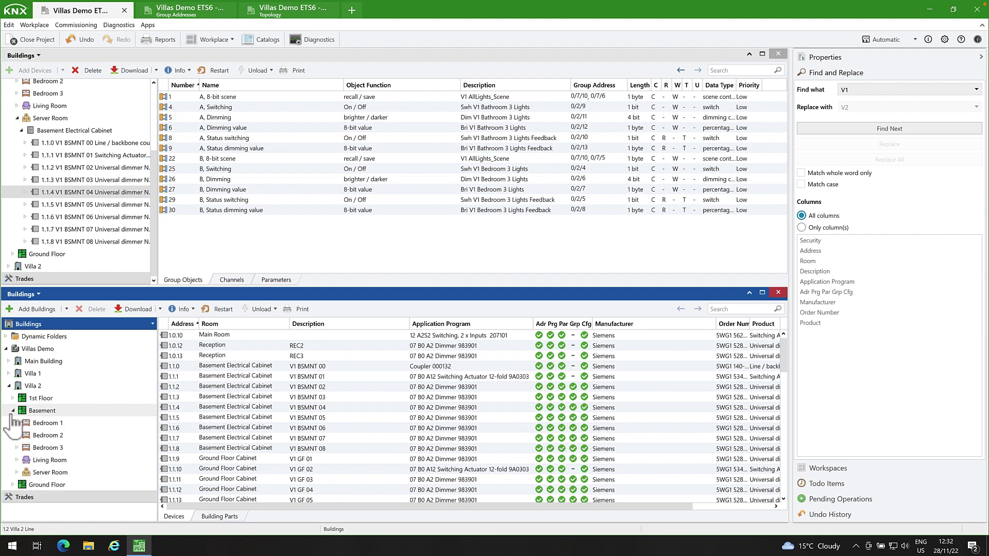
click(17, 472)
click(21, 485)
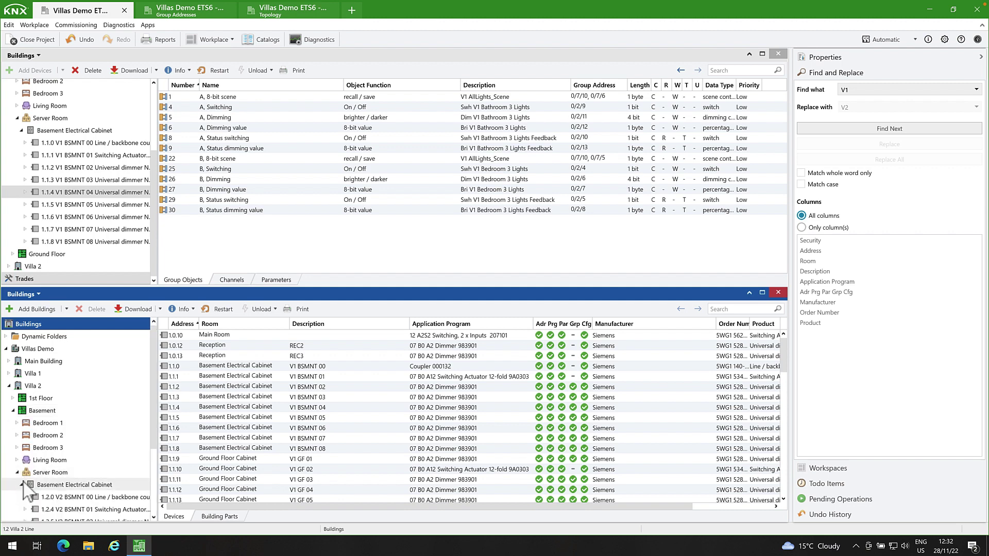
scroll(26, 481, down, 1)
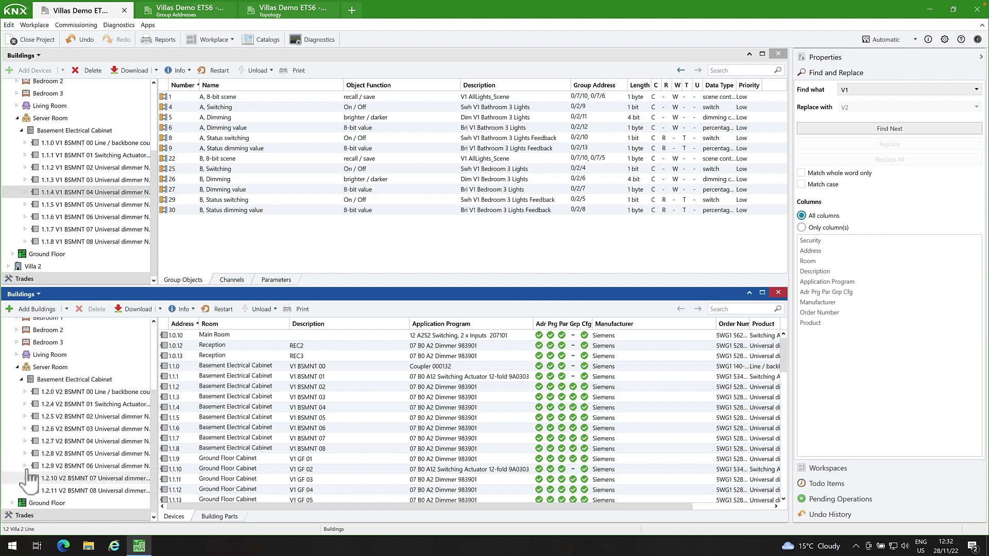
click(80, 445)
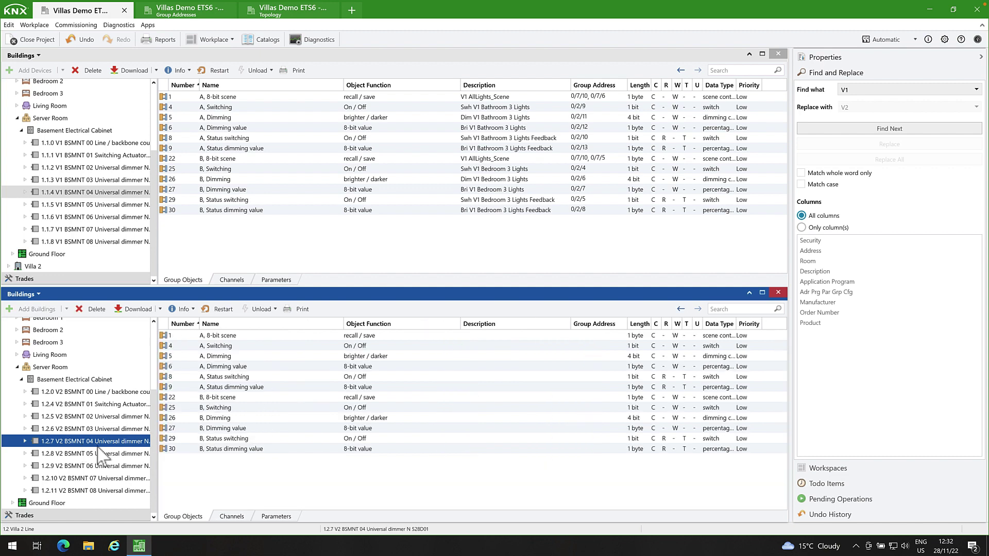
Step: Link object 25 "B, Switching" of dimmer 1.2.7 to group address 1/2/4, matching its Villa 1 counterpart
click(413, 168)
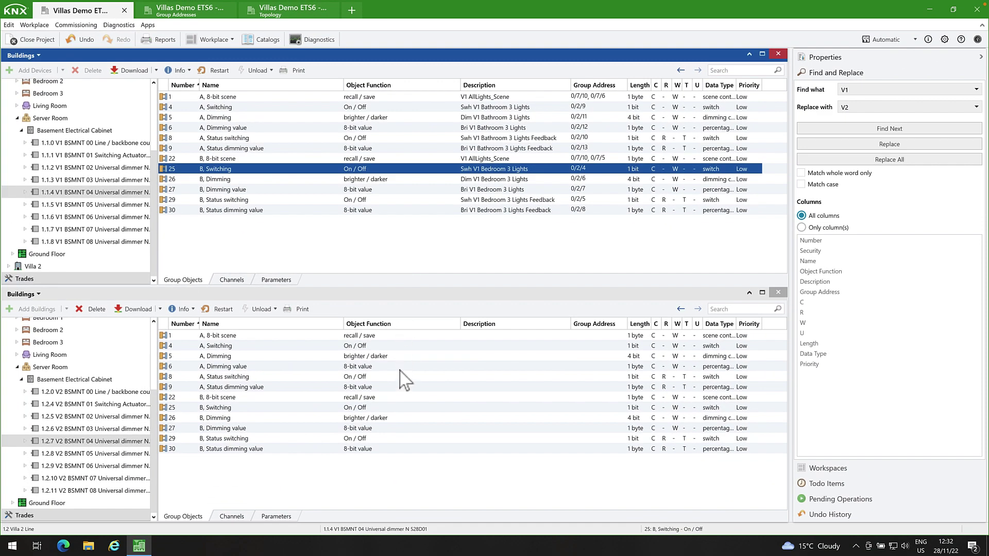
right_click(407, 408)
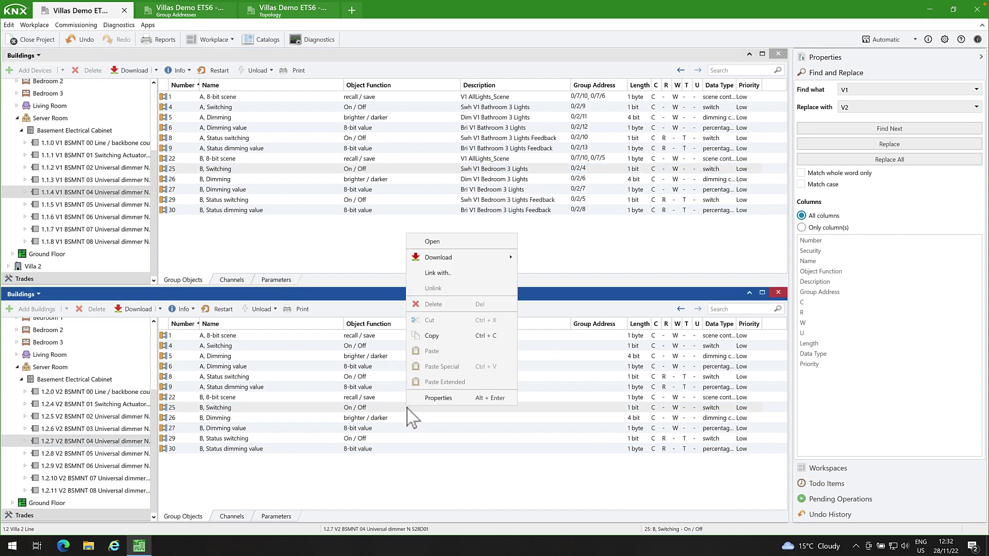
click(446, 274)
text(1)
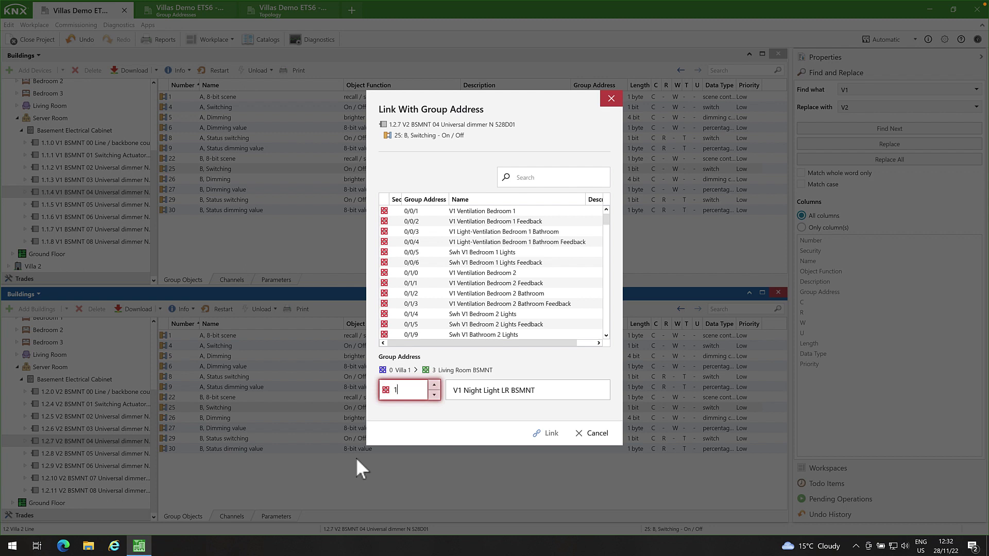
text(/2/4)
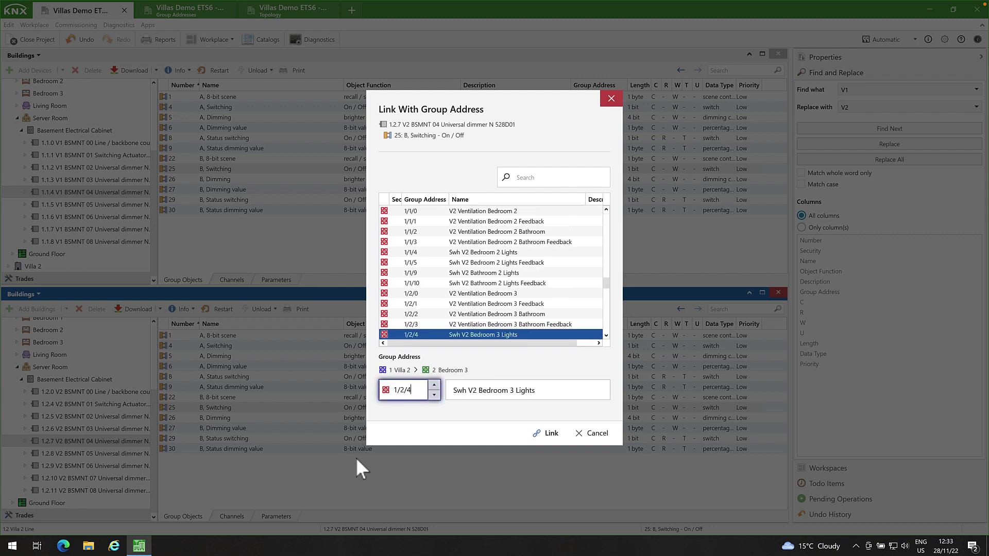
click(548, 433)
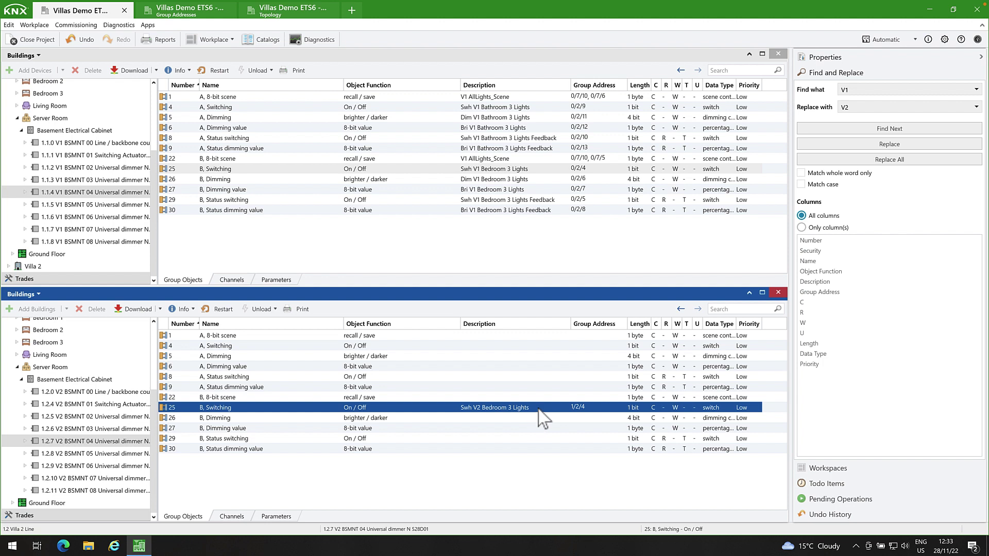
Step: Link dimmer 1.2.7's "A, 8-bit scene" object to 1/7/10 and 1/7/6, and "A, Switching" to 1/2/9
right_click(452, 336)
click(466, 341)
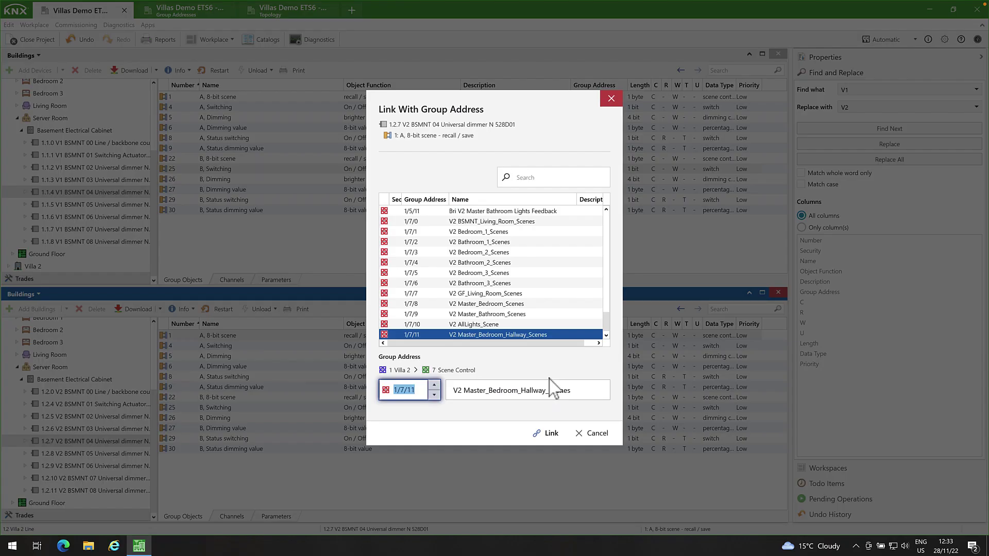
text(1/7/6)
click(549, 433)
right_click(471, 348)
click(484, 352)
text(1/2/9)
click(549, 433)
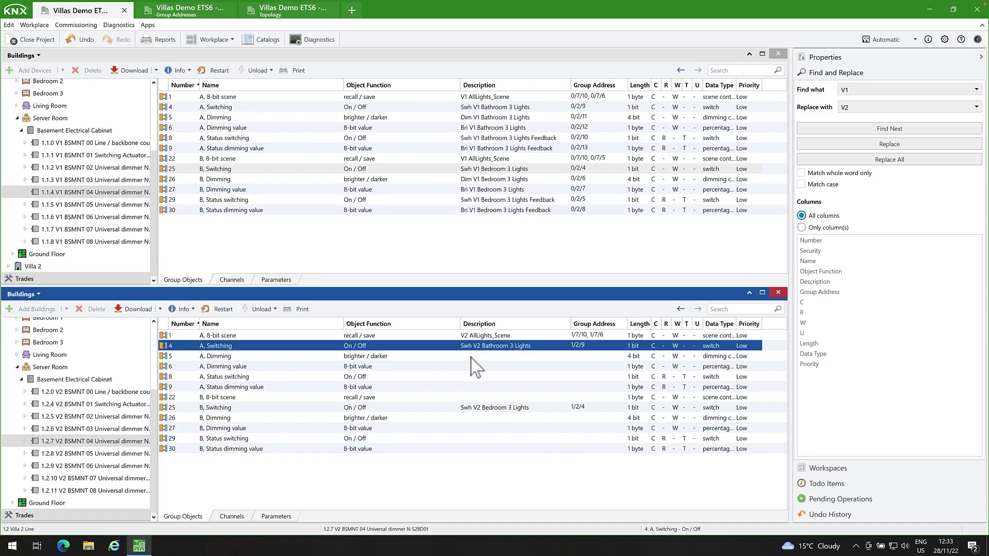
Step: Link dimmer 1.2.7's "A, Dimming" object to 1/2/11 and "A, Dimming value" to 1/2/12
right_click(470, 356)
click(484, 361)
text(1/2/11)
click(549, 433)
click(510, 367)
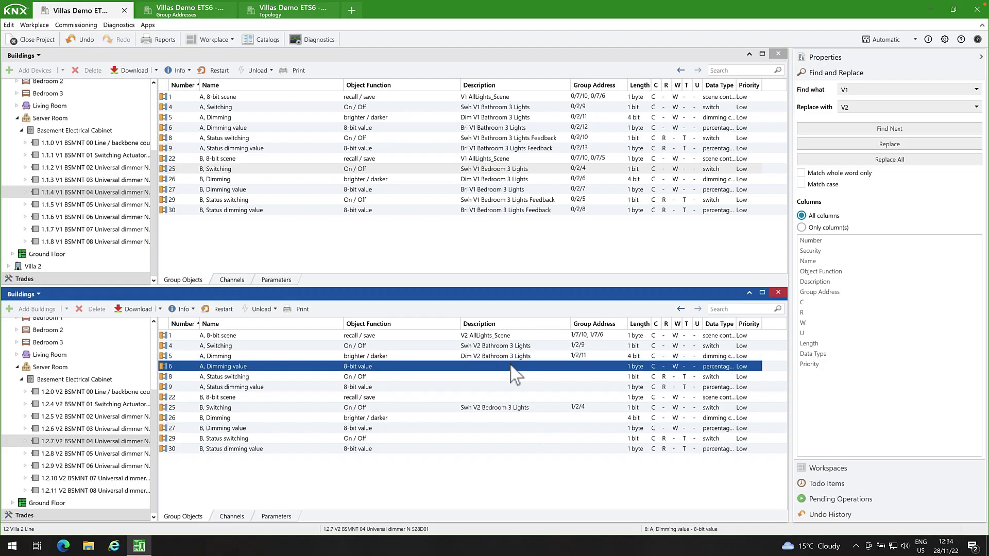
right_click(511, 366)
click(524, 371)
text(1/2/12)
click(549, 433)
Step: Link dimmer 1.2.7's "A, Status switching" object to 1/2/10 and "A, Status dimming value" to 1/2/13
right_click(481, 377)
click(497, 242)
text(1/2/10)
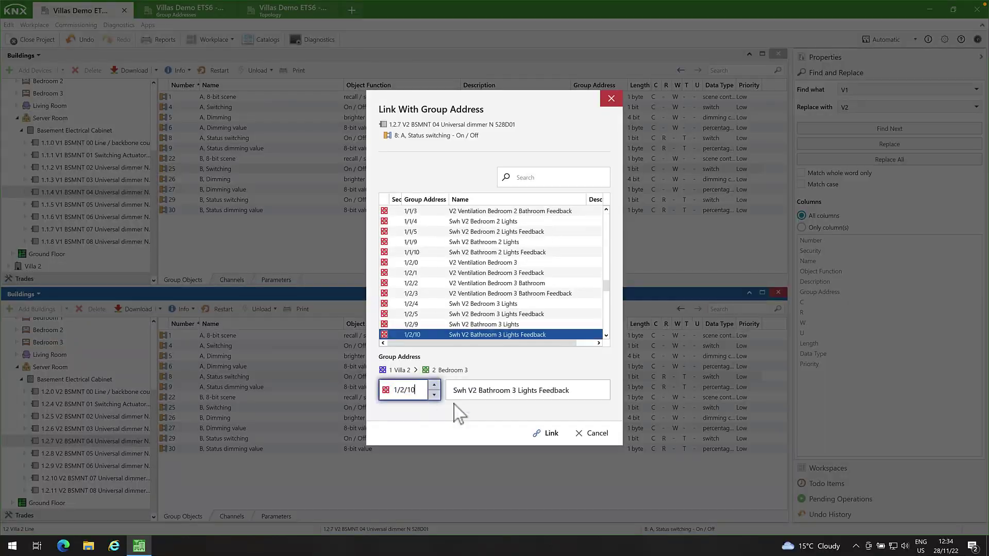
key(Return)
right_click(475, 387)
click(490, 253)
text(1/2/13)
click(549, 434)
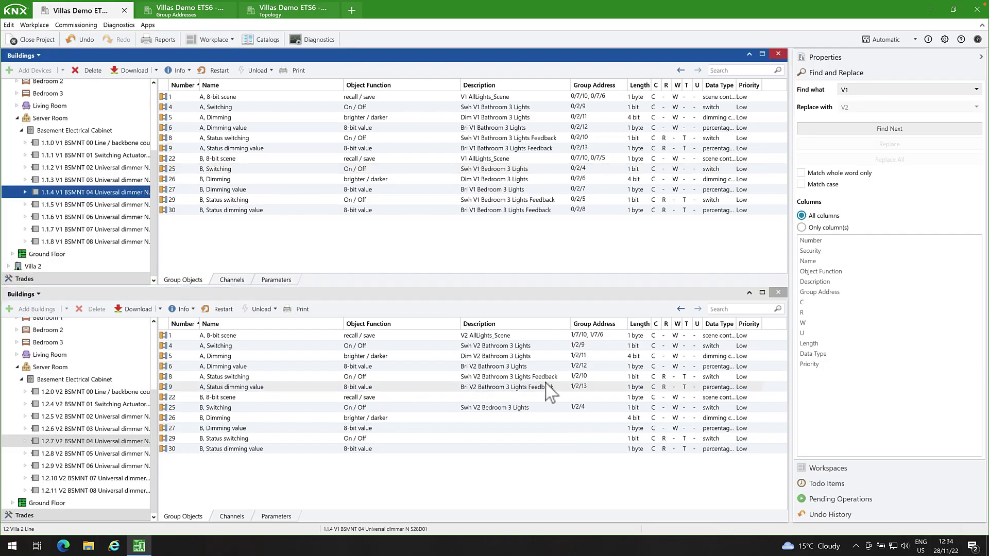
Step: Link dimmer 1.2.7's "B, 8-bit scene" object to group addresses 1/7/10 and 1/7/5
right_click(510, 398)
click(526, 263)
text(1/7/10)
click(549, 433)
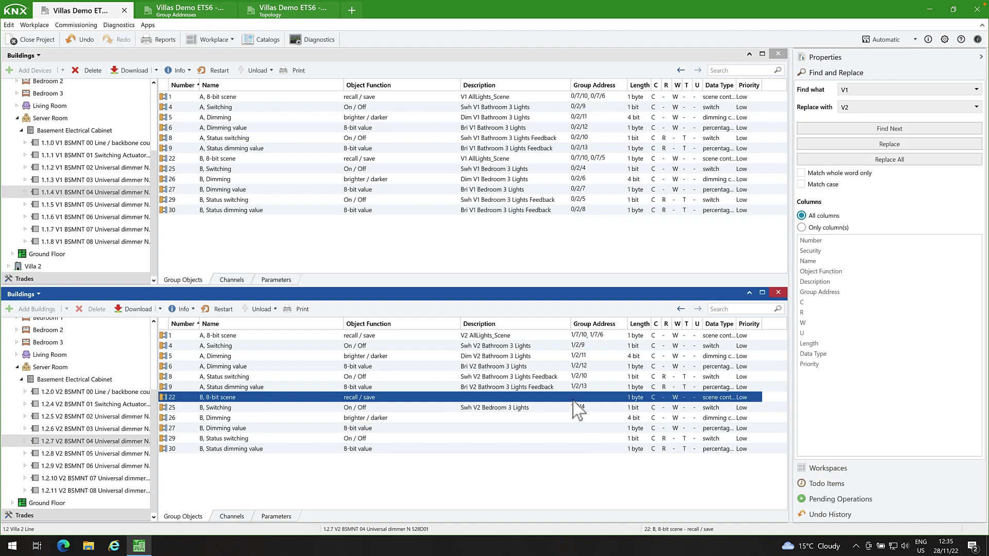
right_click(577, 397)
click(592, 263)
text(1/7/11)
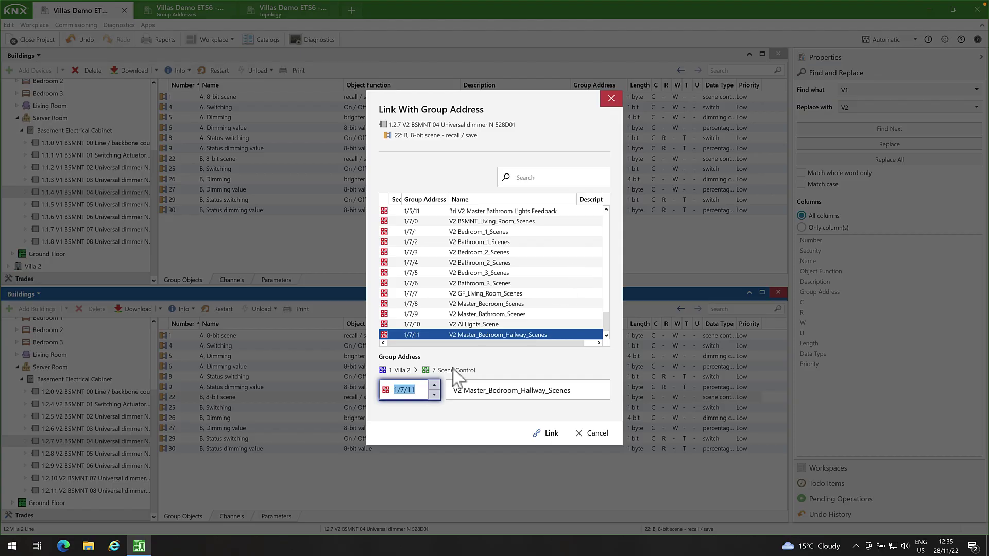
key(Down)
key(Down)
key(Down)
key(Down)
key(Down)
key(Down)
click(549, 433)
Step: Link dimmer 1.2.7's "B, Dimming" object to 1/2/6 and "B, Dimming value" to 1/2/7
right_click(509, 417)
click(525, 284)
text(1/2/6)
key(Return)
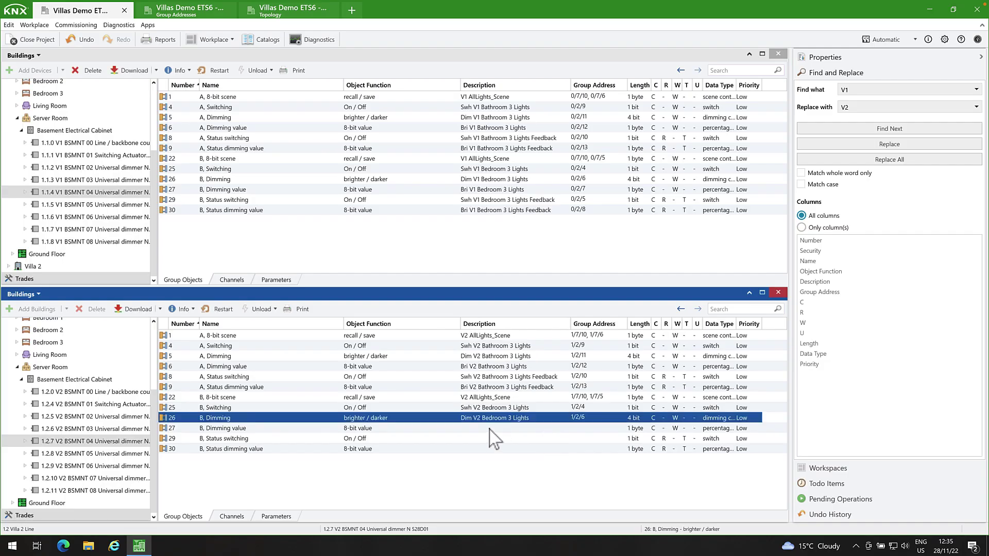
right_click(489, 428)
click(505, 295)
text(1/2/7)
Step: Link dimmer 1.2.7's "B, Status switching" object to 1/2/5 and "B, Status dimming value" to 1/2/8
right_click(466, 438)
click(482, 305)
text(1/2/5)
key(Return)
right_click(474, 450)
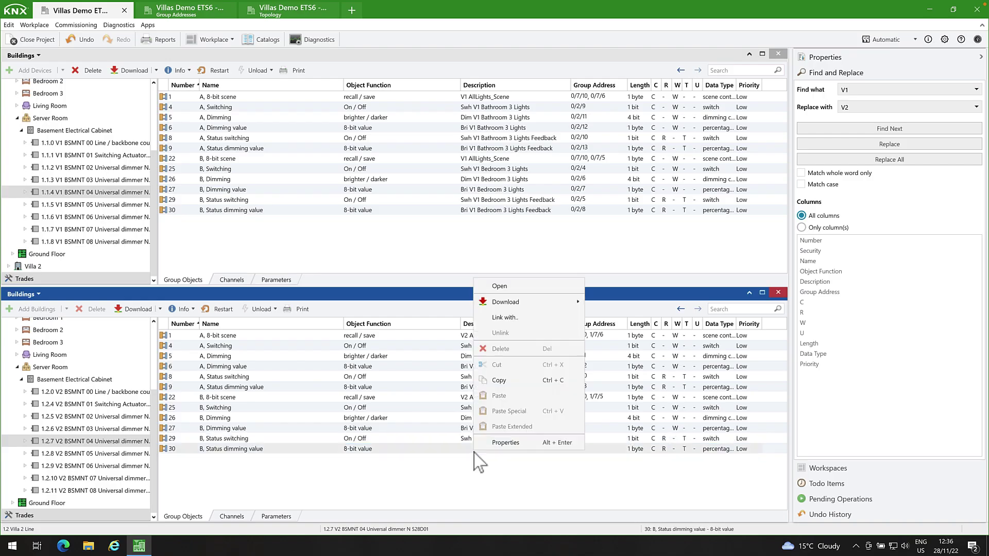
click(505, 317)
text(1/2/8)
click(548, 435)
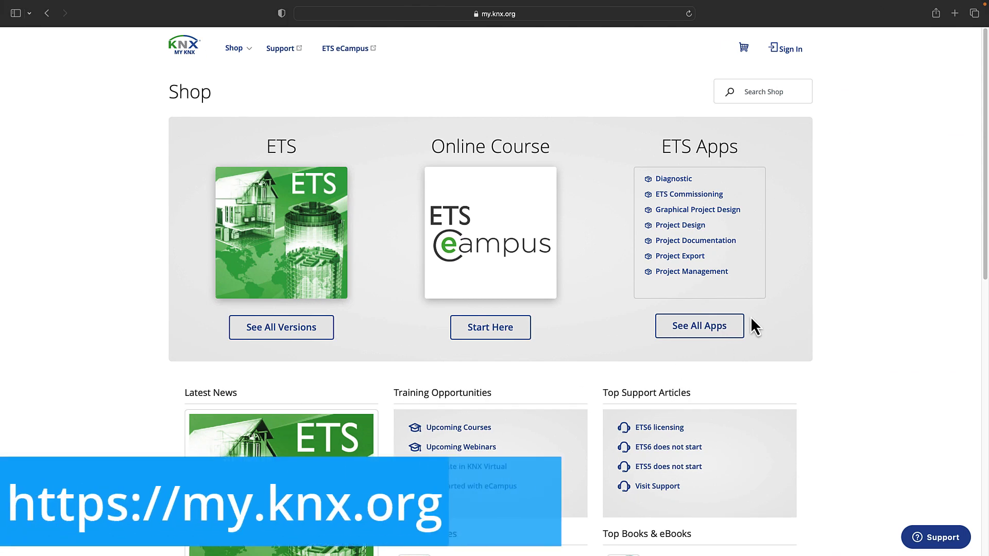
Step: Switch to the my.knx.org shop in the browser, sign in, and search the ETS Apps for "extended copy"
click(793, 52)
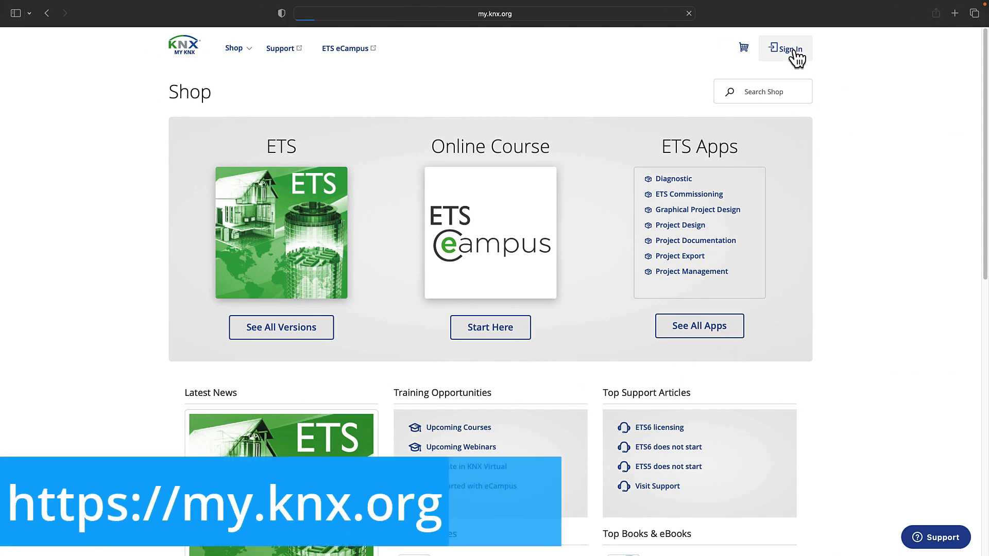
key(Return)
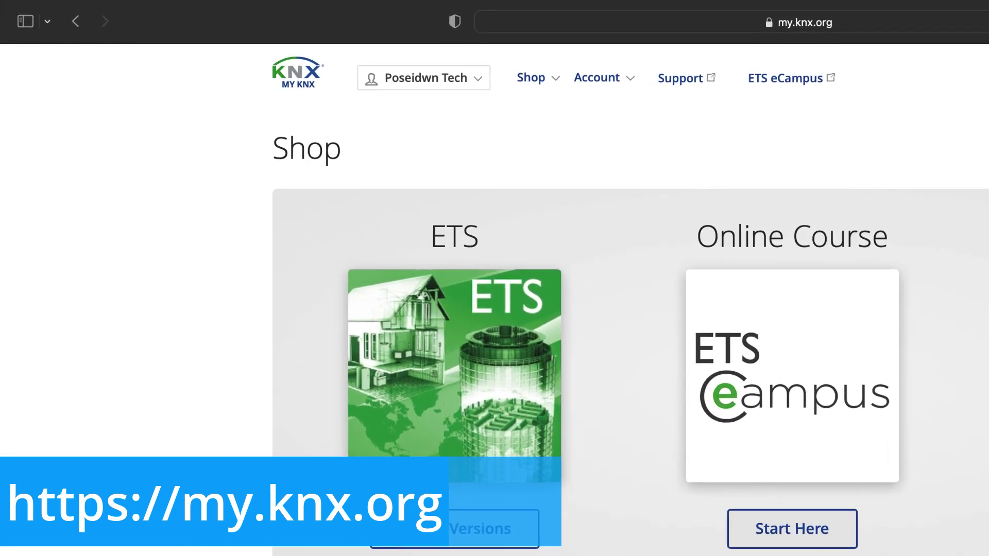
click(553, 91)
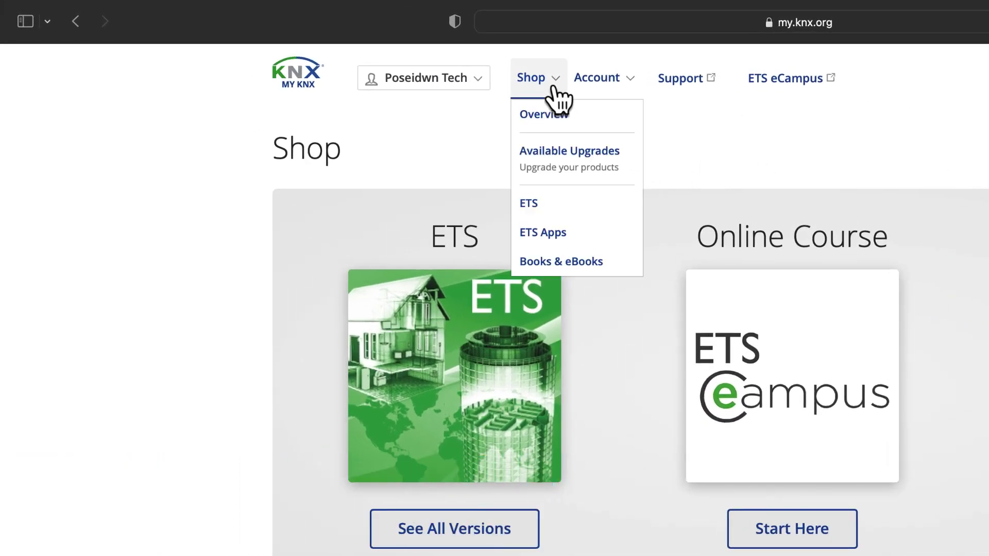
click(589, 233)
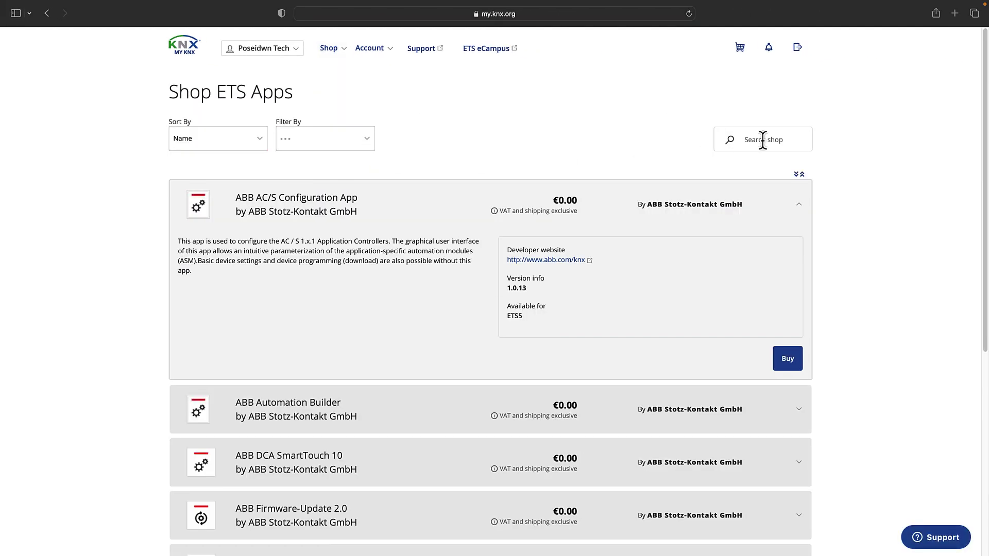
click(762, 140)
text(extended copy)
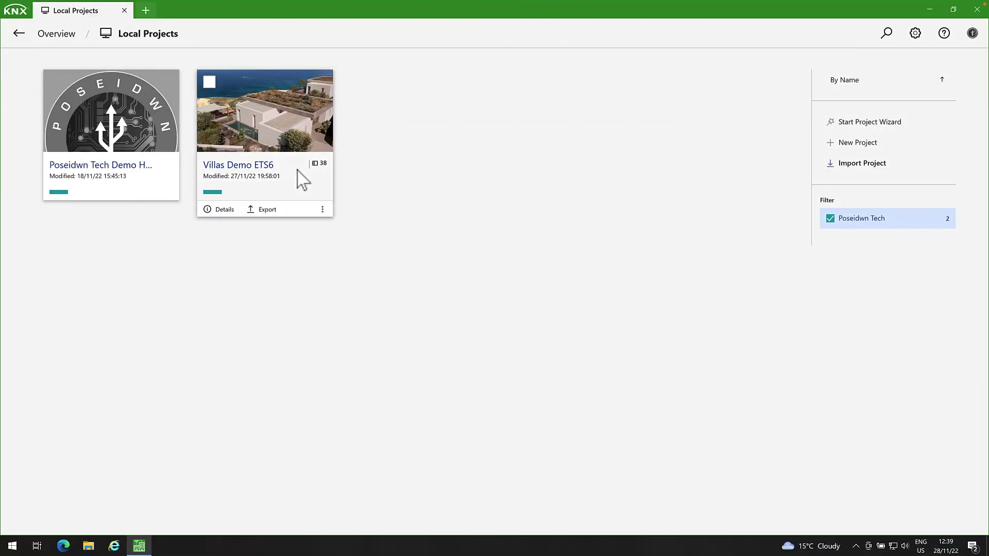
Step: Switch to ETS6, open the Villas Demo ETS6 project, and copy the Villa 1 building
click(298, 172)
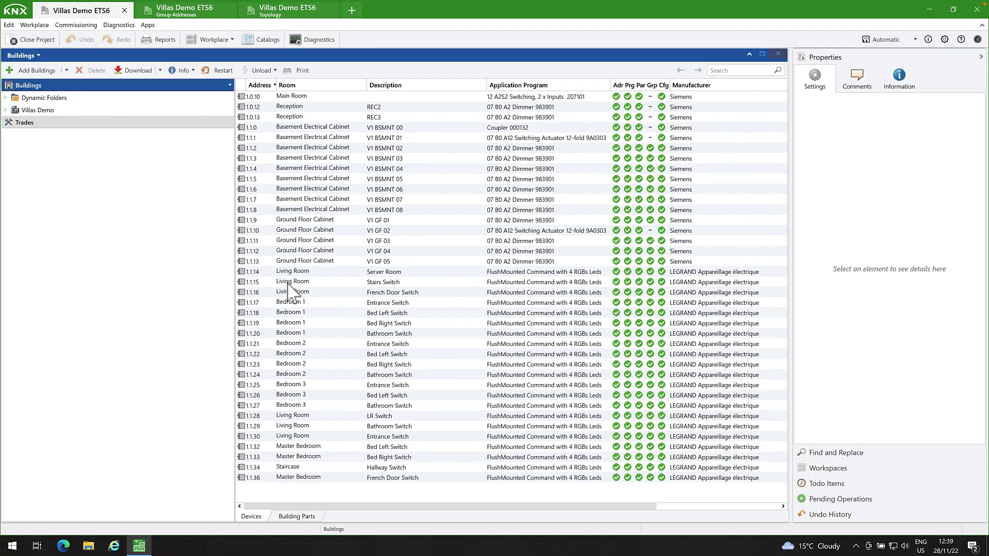
click(6, 110)
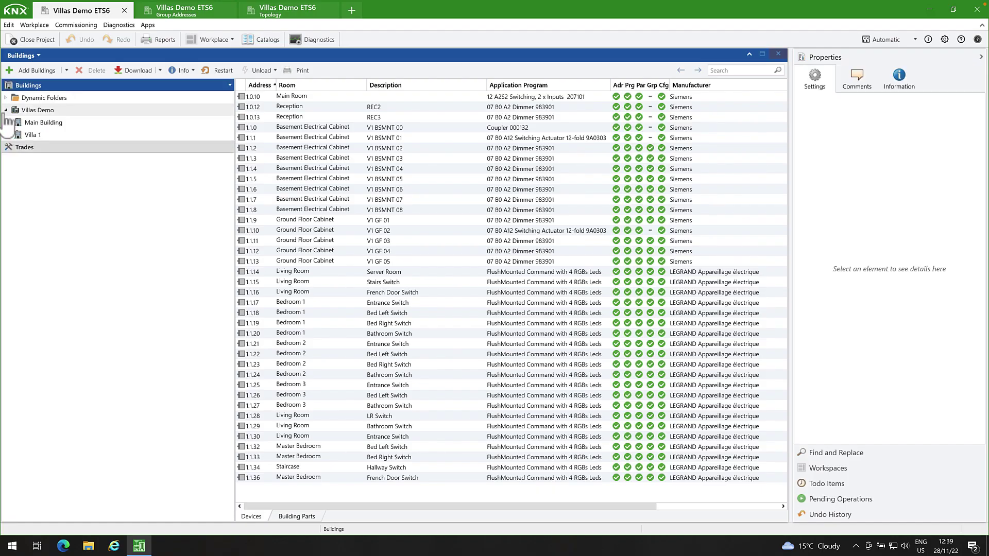
click(8, 134)
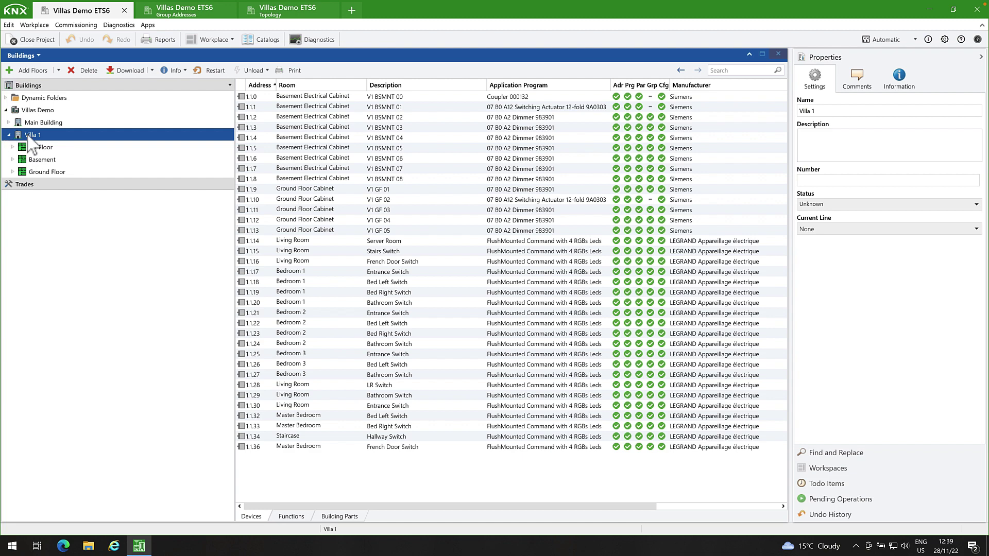
right_click(27, 136)
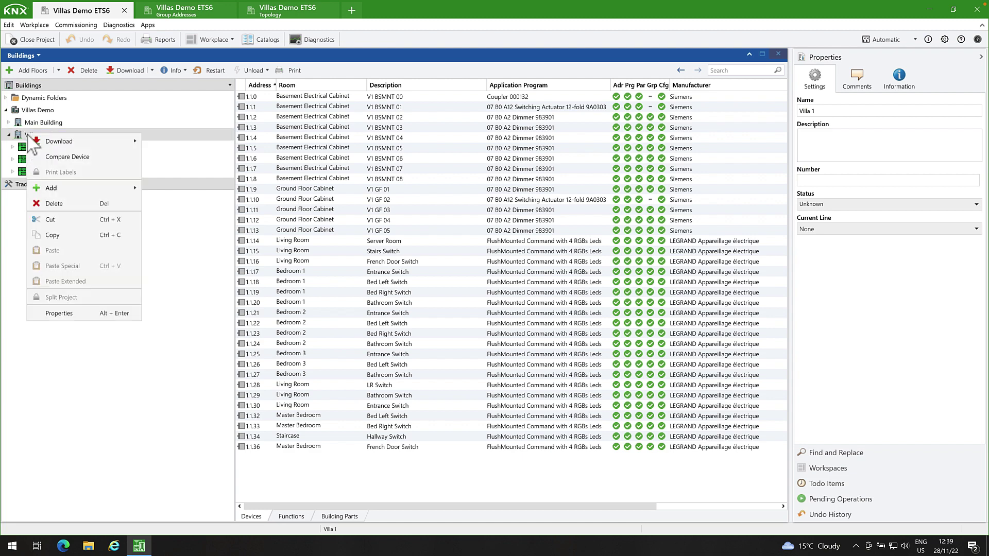
click(72, 236)
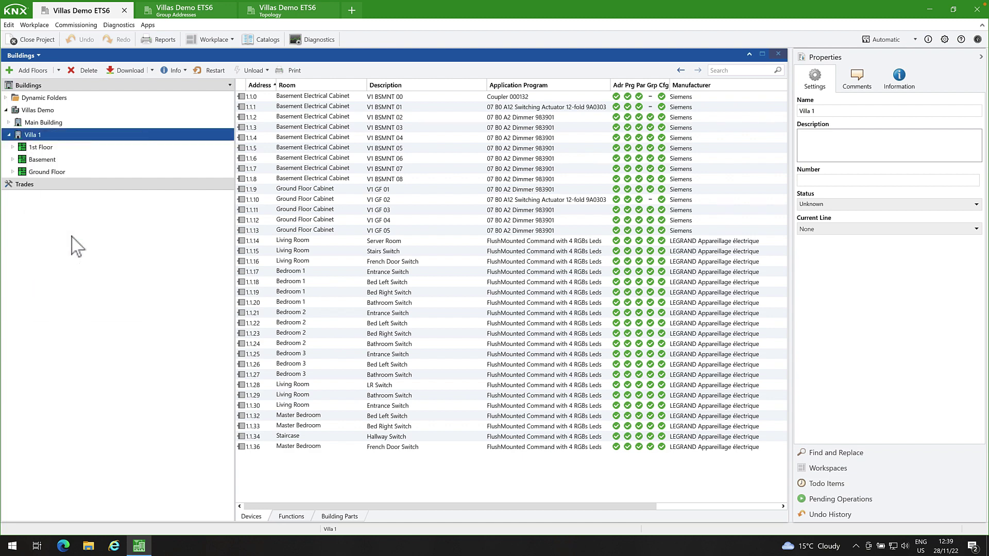
Step: Start an extended paste of Villa 1 into the Villas Demo complex, with areas set to Keep
click(41, 111)
right_click(41, 111)
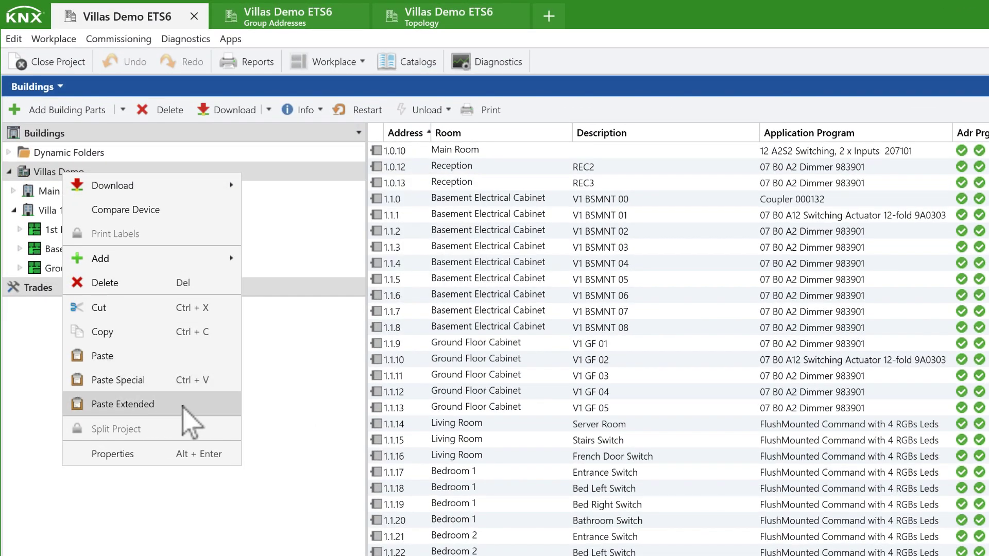
click(155, 404)
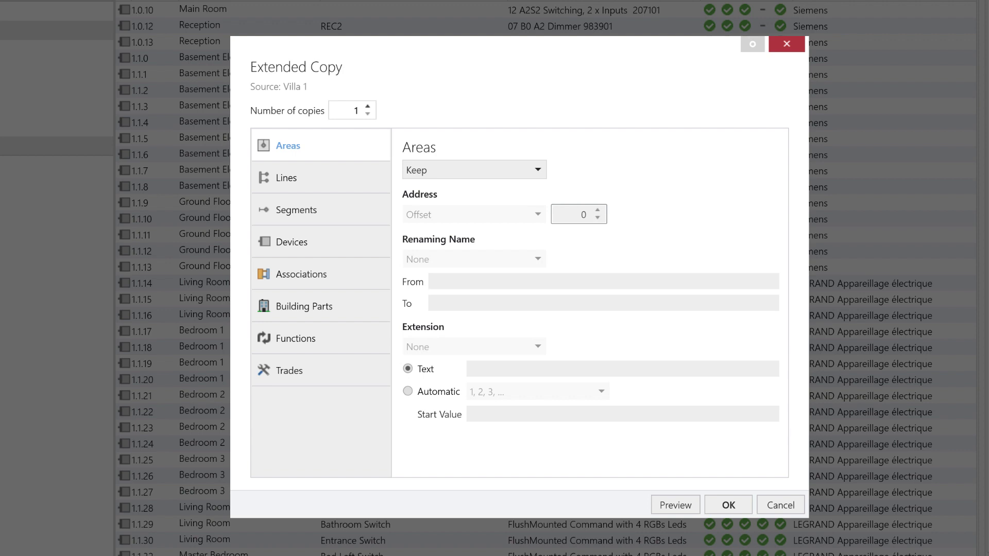
click(452, 173)
click(452, 196)
Step: Set lines to Create in the extended copy, with addressing set to Fill Up (use first free)
click(319, 185)
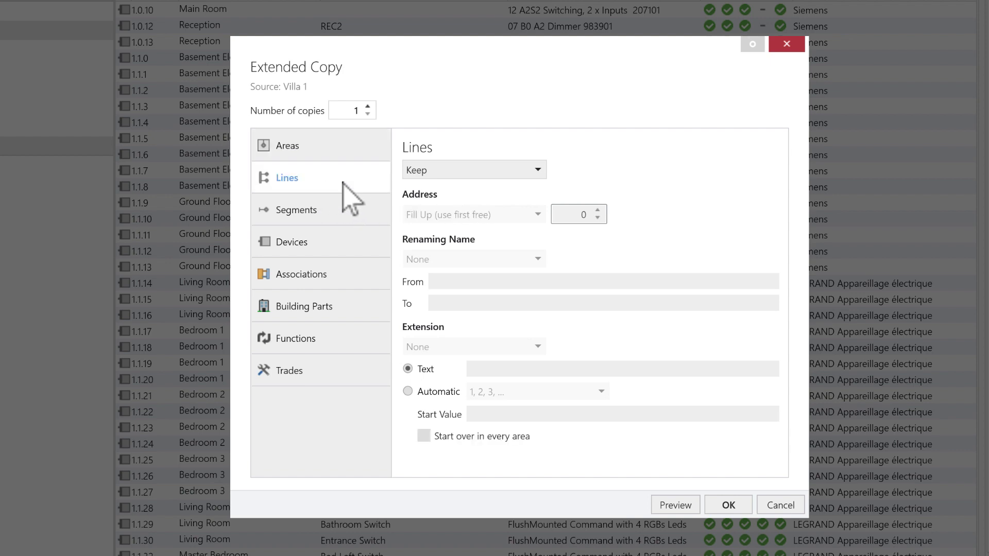
click(487, 175)
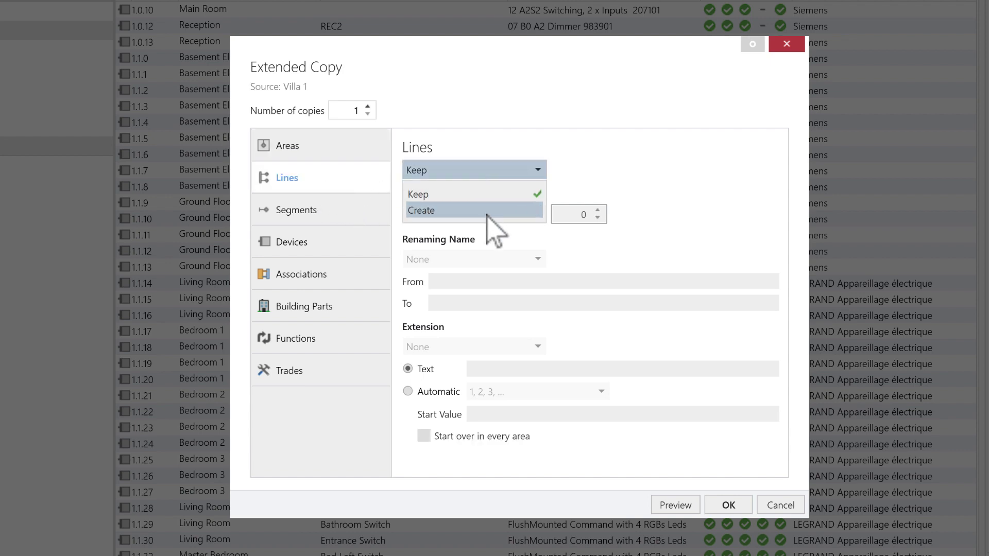
click(488, 210)
click(512, 216)
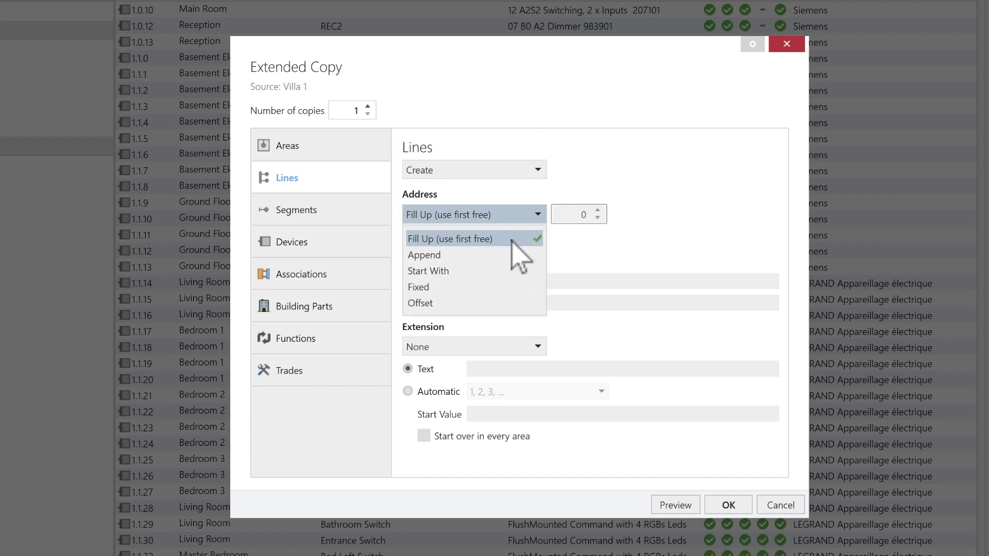
click(512, 240)
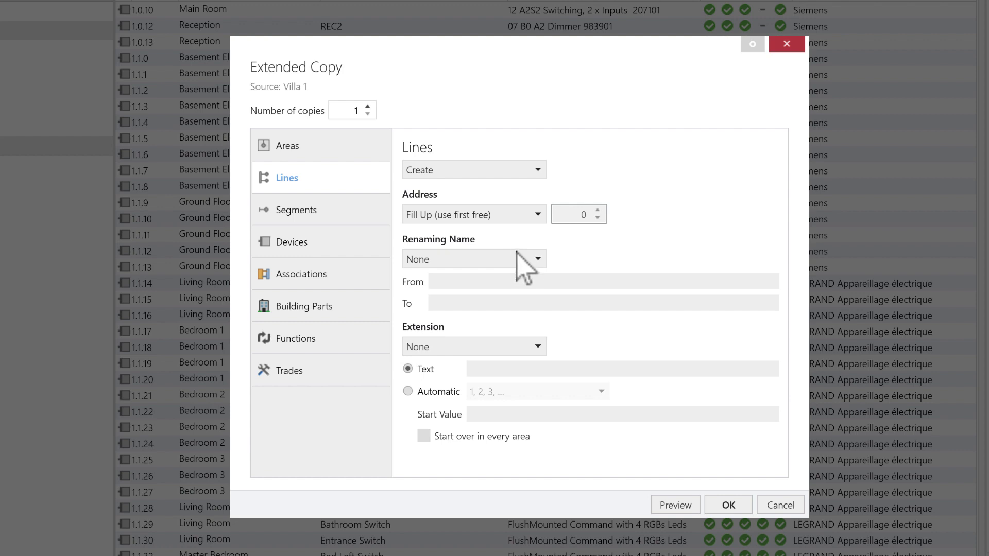
Step: Set the line renaming to Replace Text, replacing "Villa 1" with the second villa's name
click(520, 259)
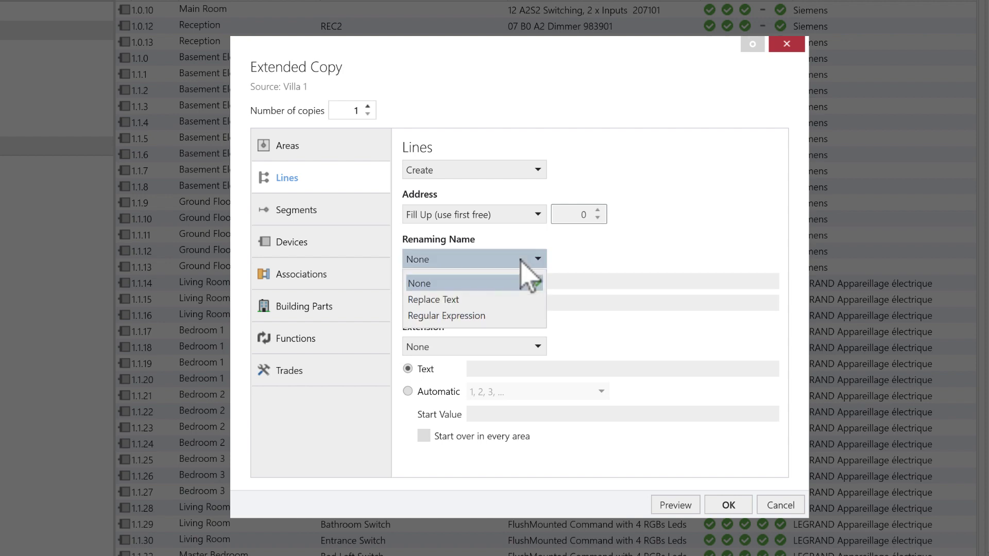
click(510, 300)
text(Vi)
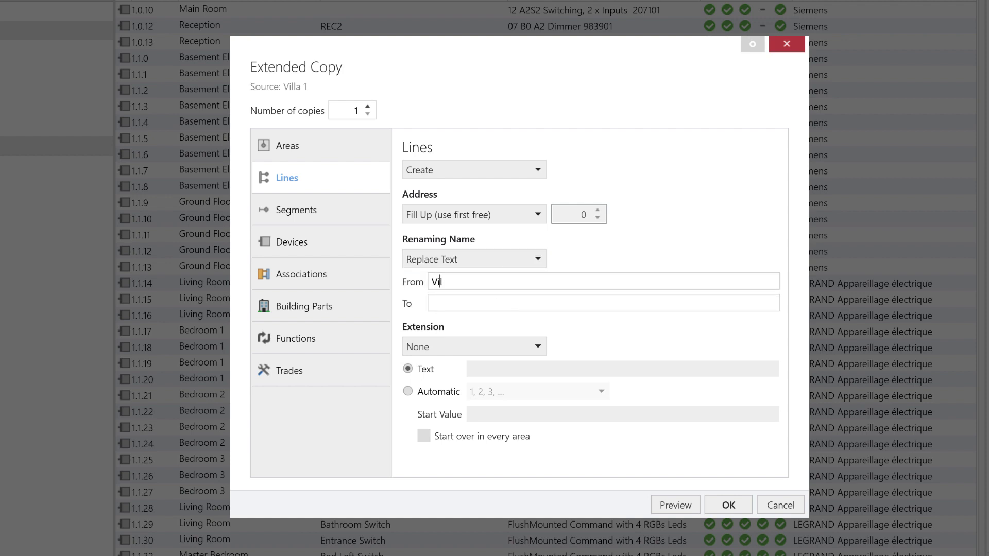
text(lla 1)
click(497, 304)
text(Villa)
Step: Set device addressing to Fill Up (use first free) and description renaming to Replace Text, replacing "V1" with "V2"
click(335, 214)
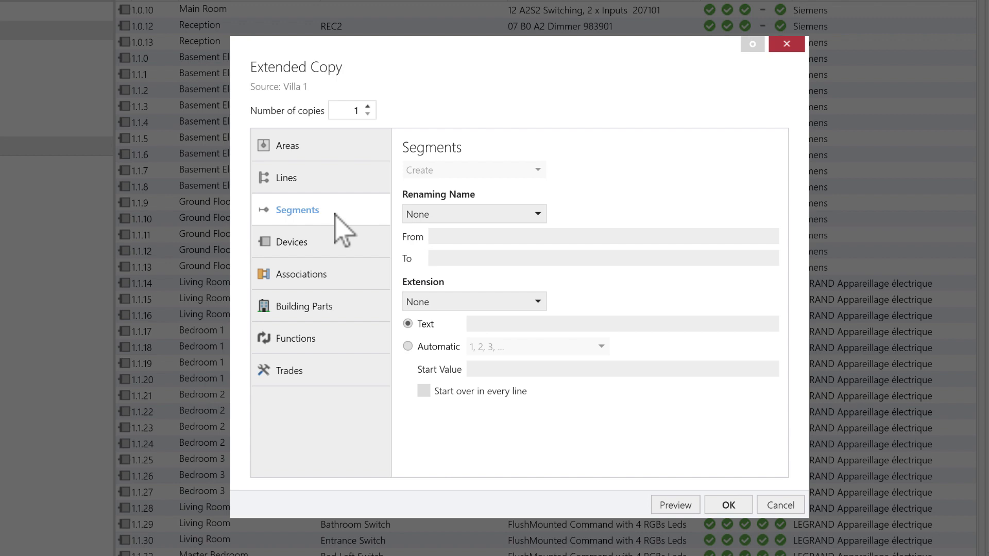
click(335, 250)
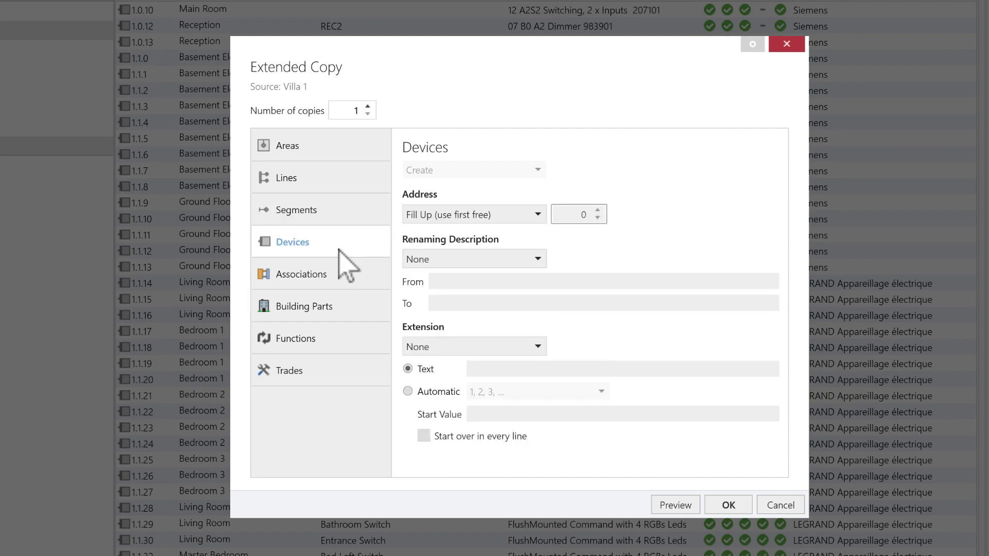
click(510, 215)
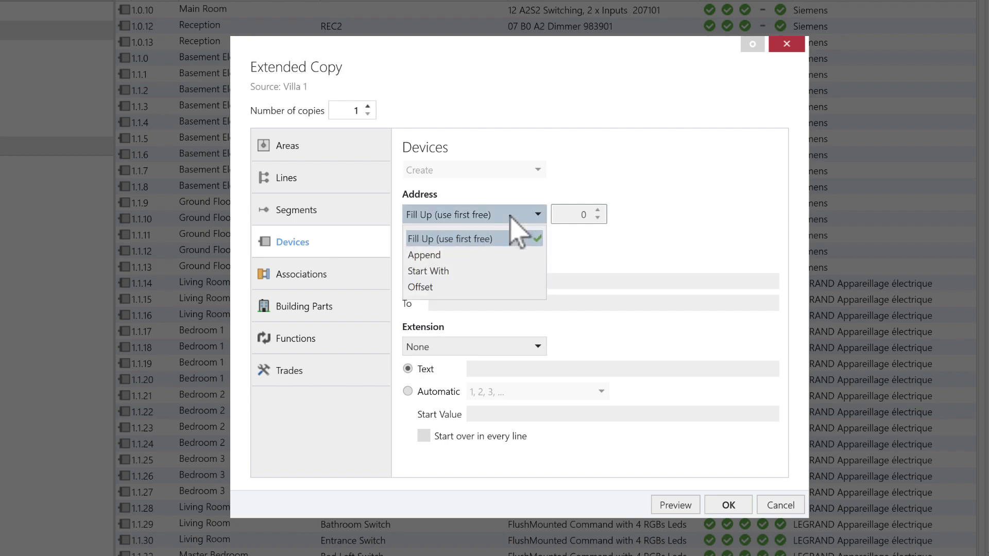
click(510, 217)
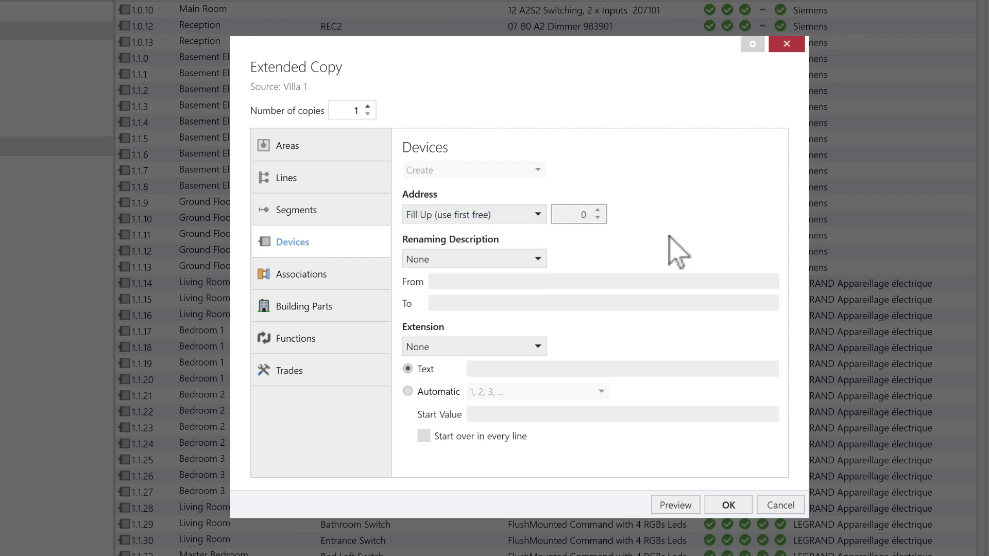
click(532, 260)
click(470, 300)
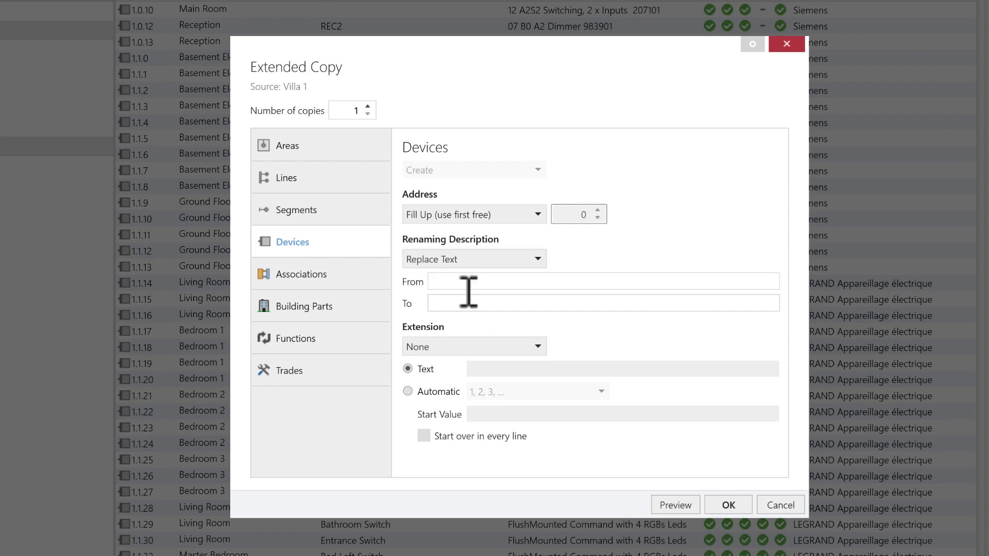
click(468, 285)
text(V1)
click(461, 303)
text(V2)
Step: Set associations to Create with Keep Central enabled in the extended copy
click(340, 273)
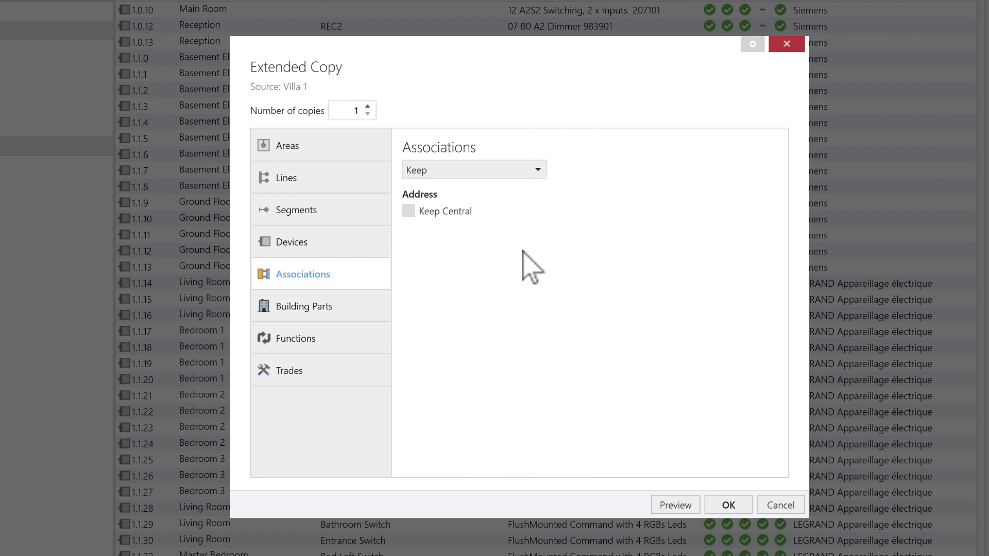
click(522, 170)
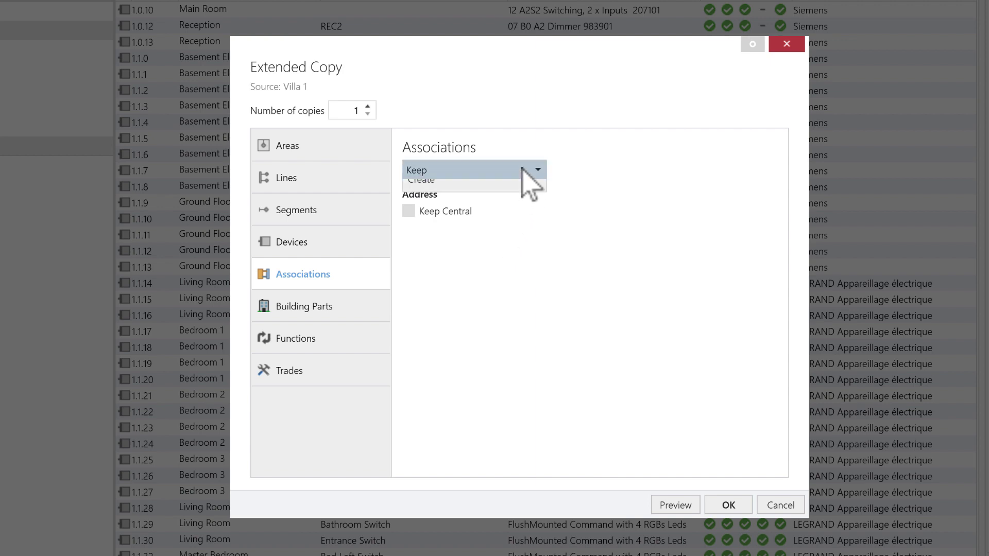
click(466, 228)
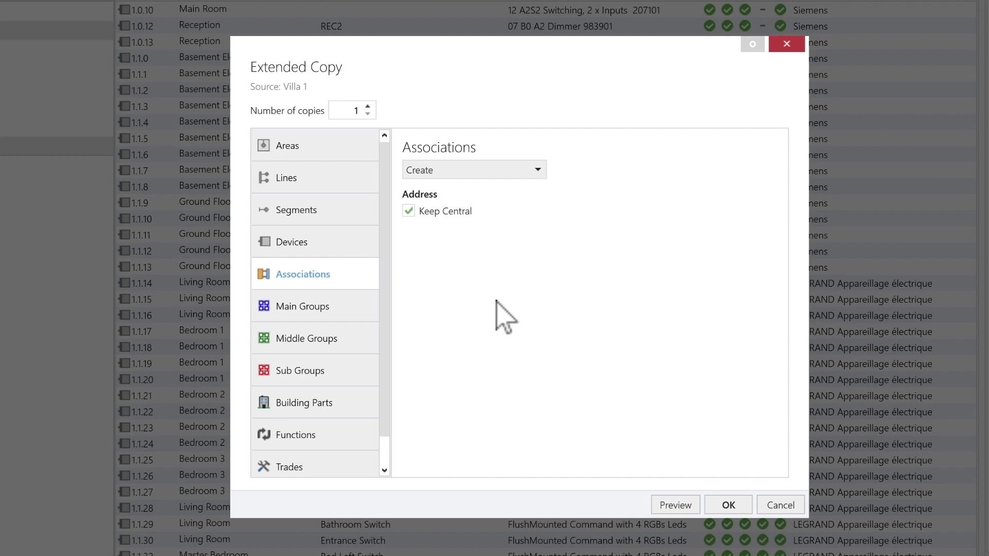
Step: Set the main group renaming to Replace Text, replacing "Villa 1" with "Villa 2"
click(317, 308)
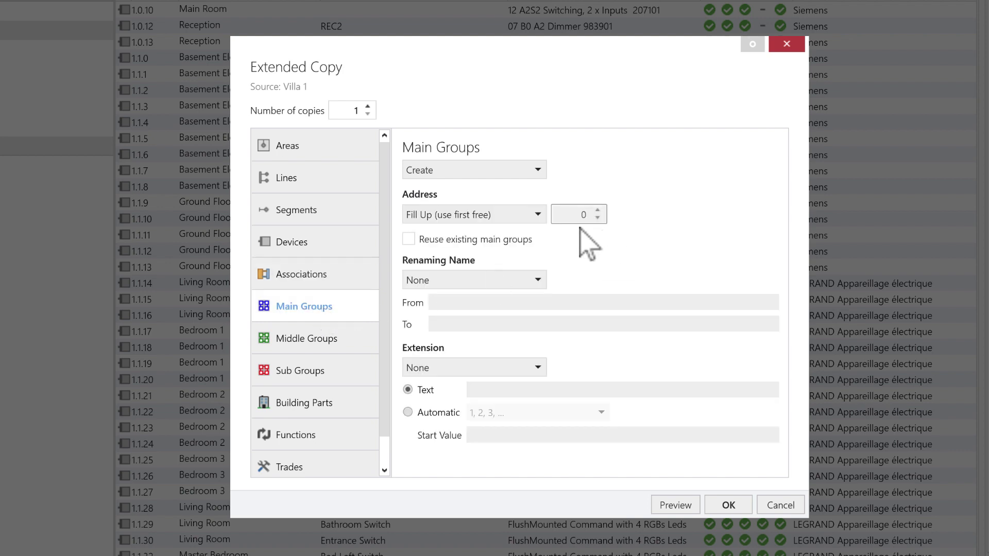
click(503, 282)
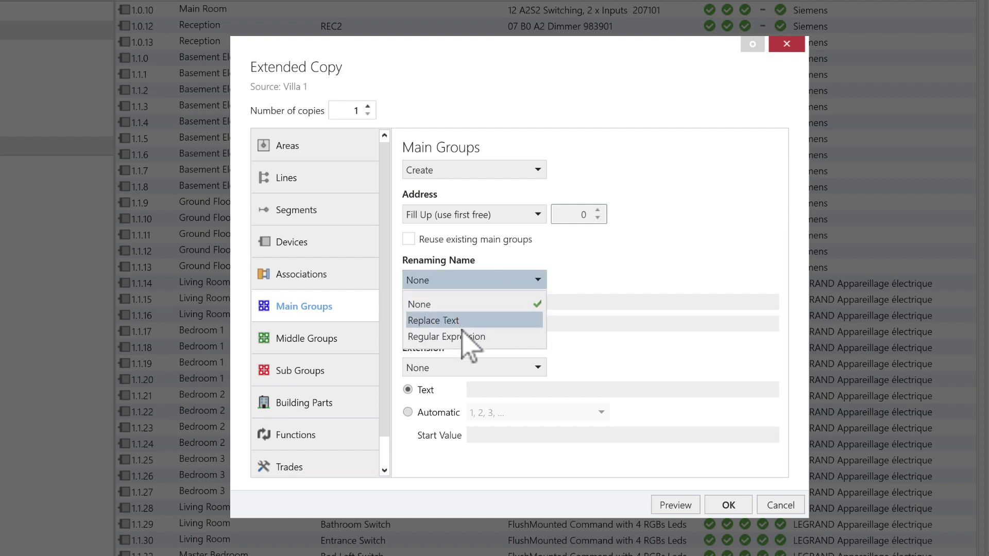
key(Escape)
key(Down)
click(472, 302)
text(Villa 1)
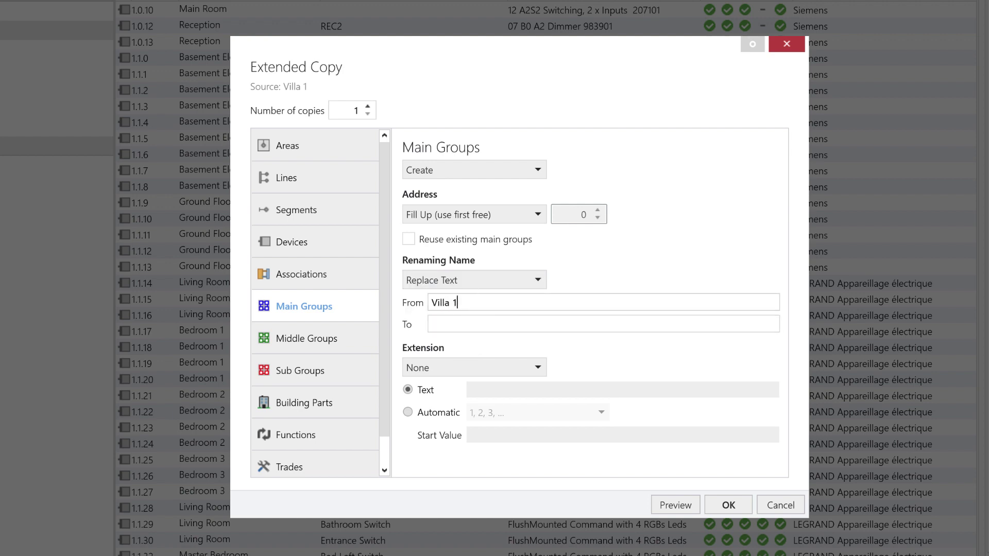
click(468, 324)
text(Villa 2)
Step: Keep the middle group defaults and set sub group renaming to Replace Text, replacing "V1" with "V2"
click(332, 339)
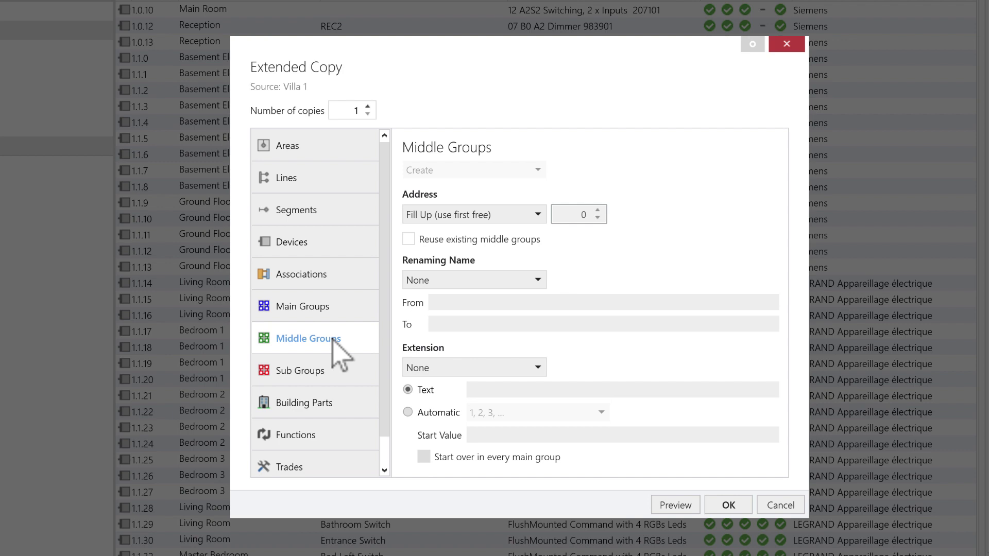
click(327, 371)
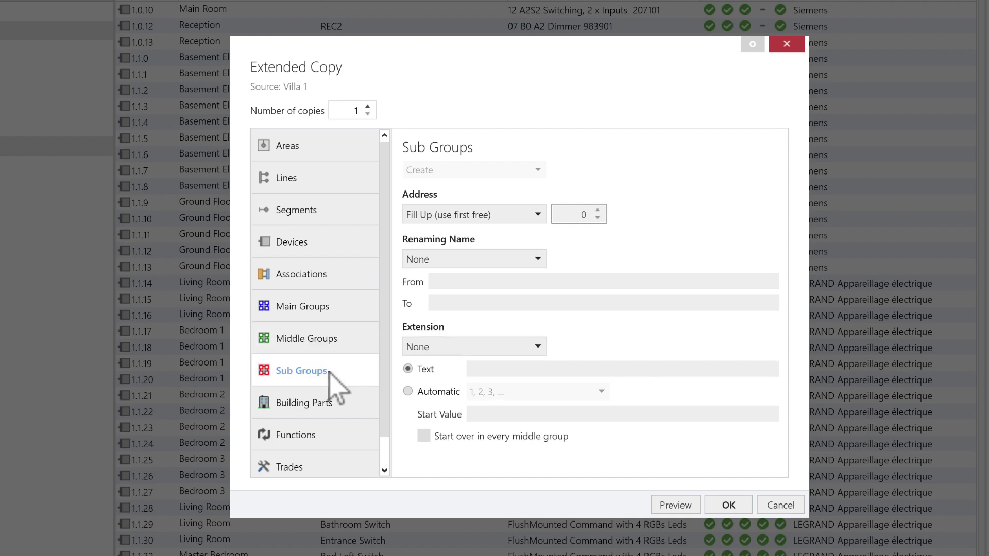
click(508, 261)
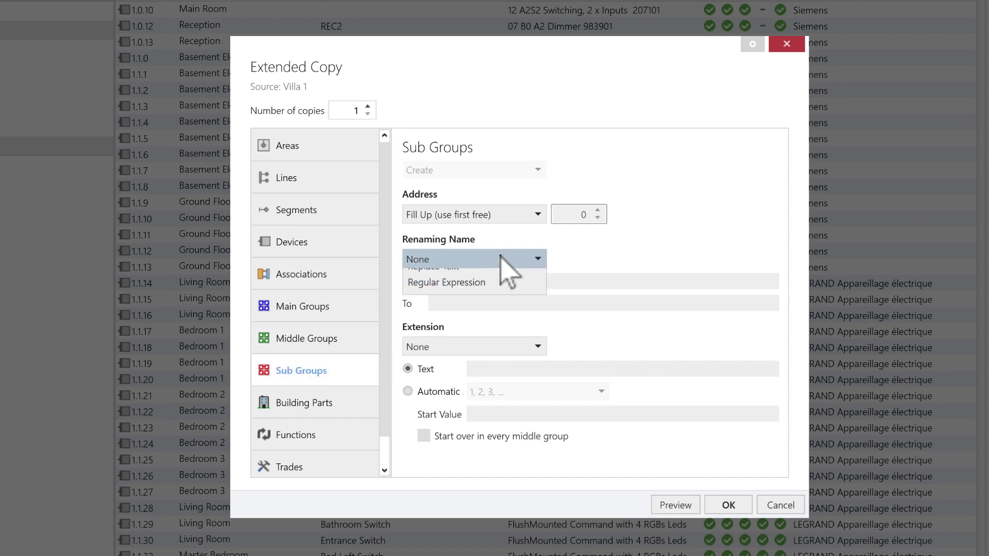
click(462, 298)
click(474, 281)
text(V2)
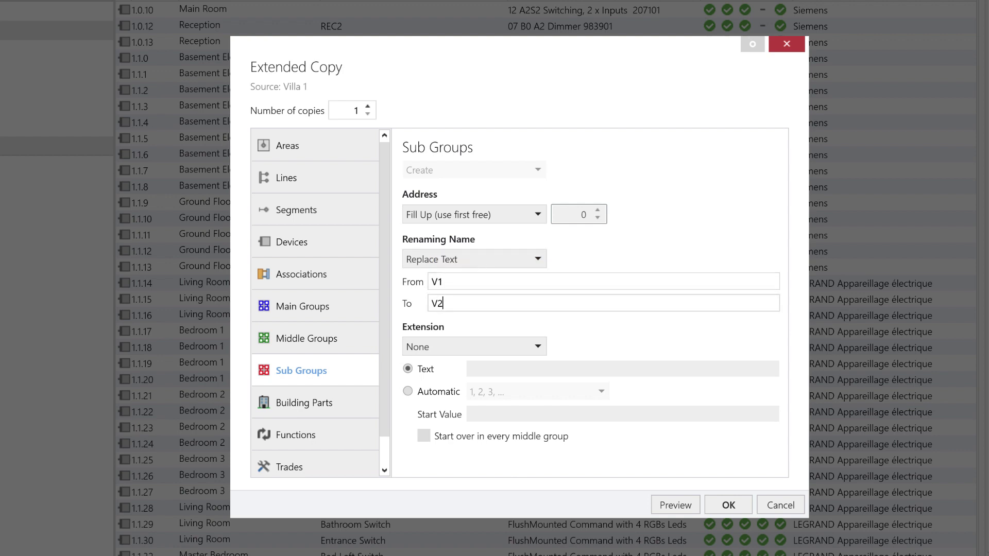
Step: Set building part renaming to Replace Text, replacing "Villa 1" with "Villa 2", and keep functions and trades on Lose
click(334, 404)
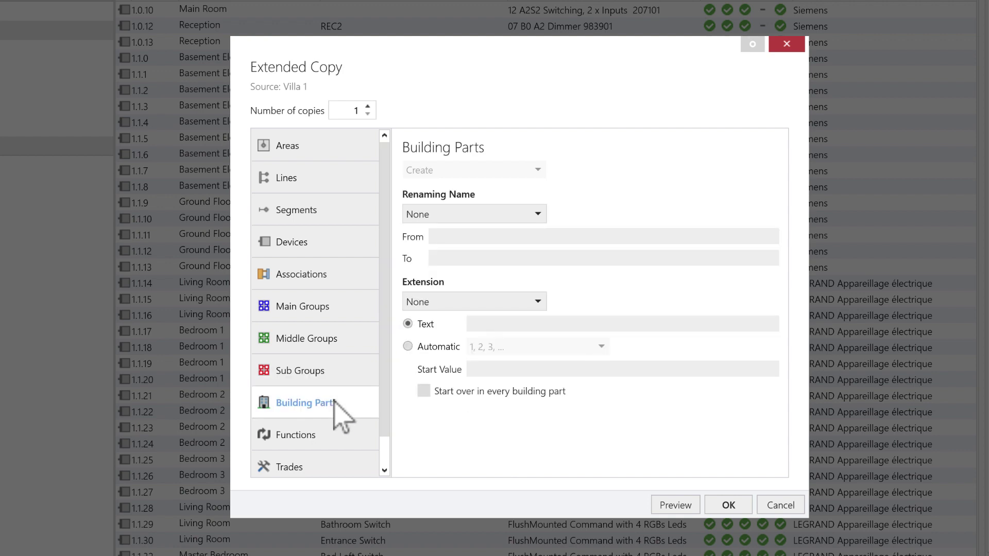
click(536, 214)
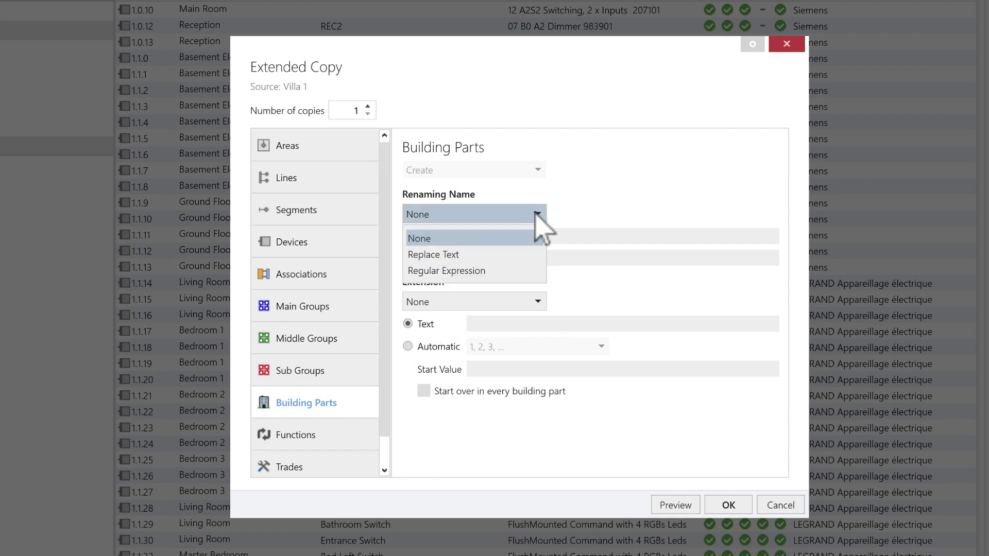
click(471, 255)
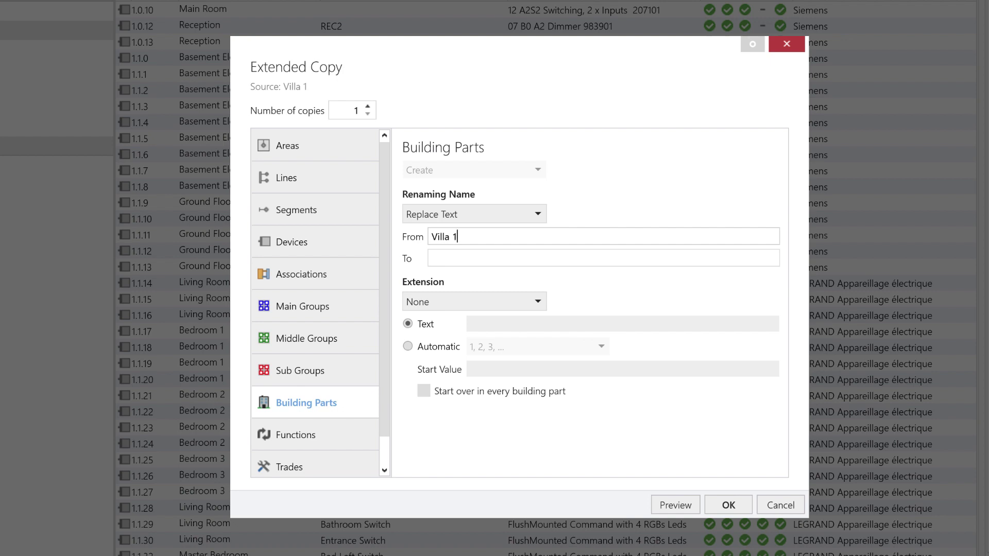
click(489, 258)
click(302, 435)
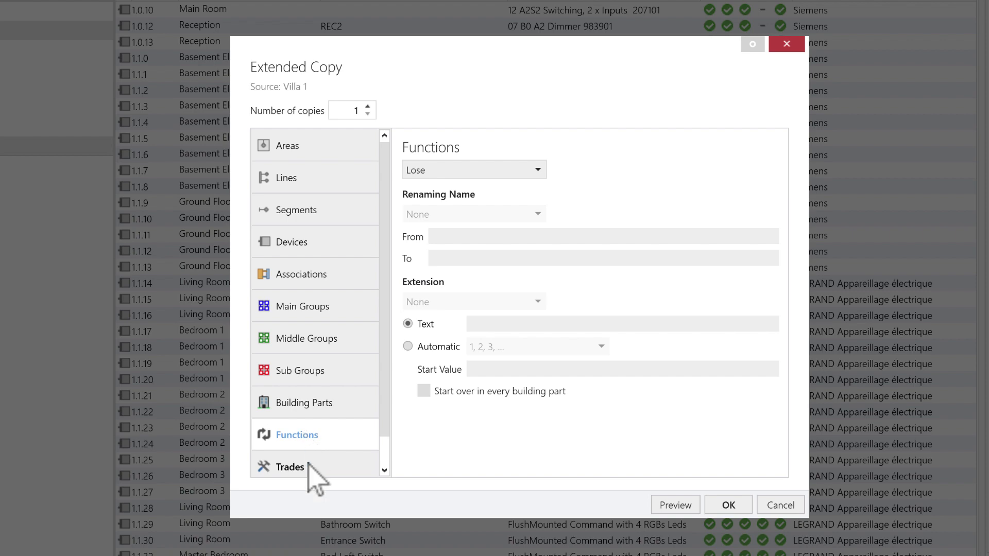
click(290, 466)
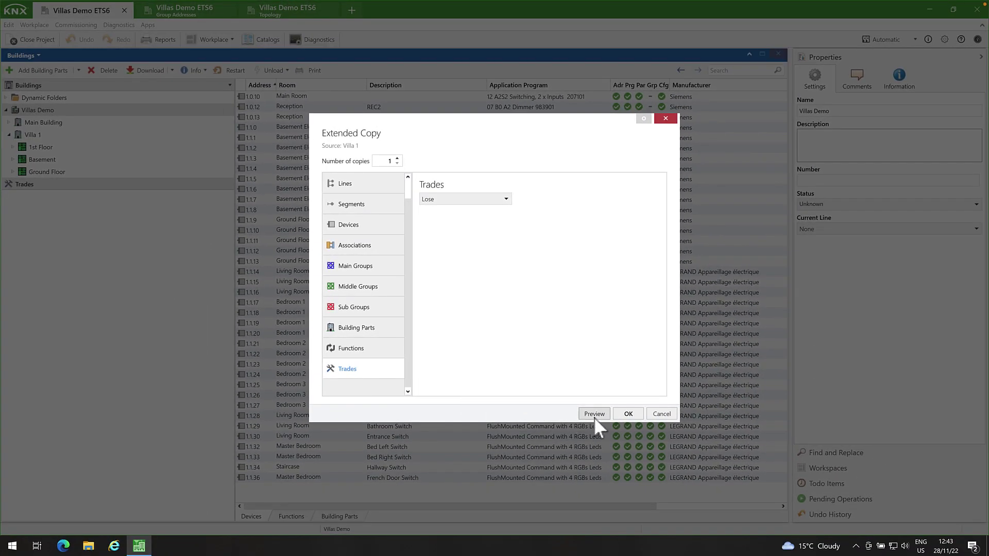
Step: Preview the extended copy and examine its buildings, topology and group addresses, then close the preview
click(594, 418)
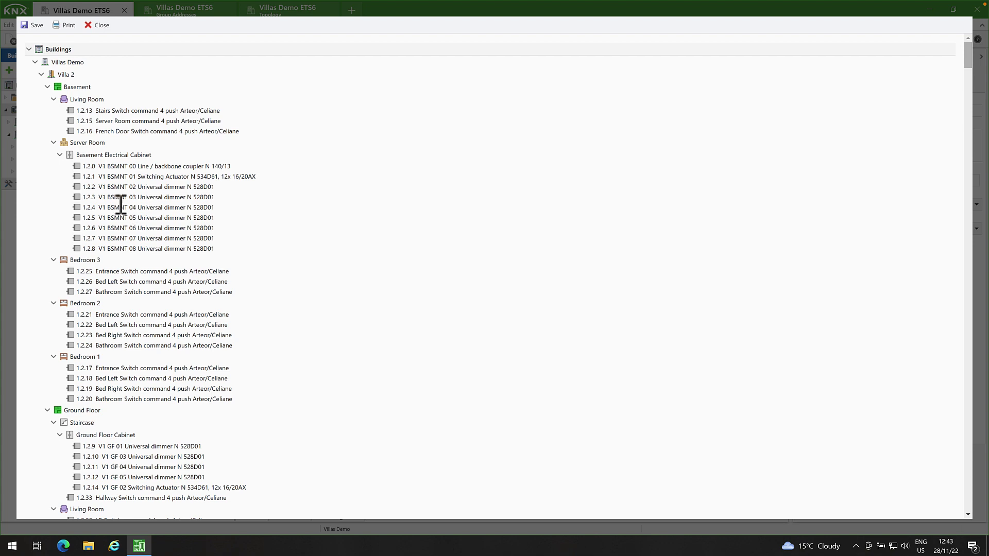
scroll(120, 216, down, 10)
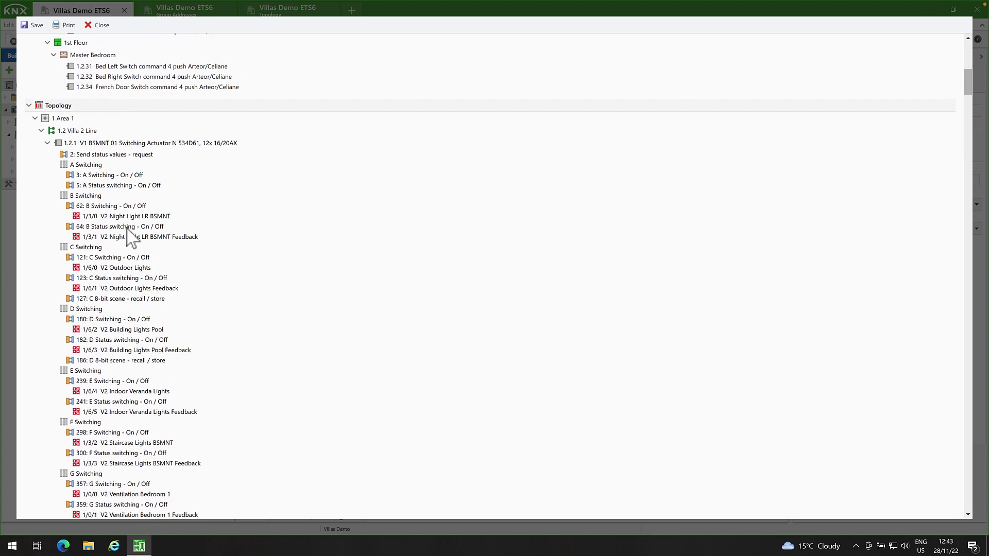
scroll(130, 237, down, 15)
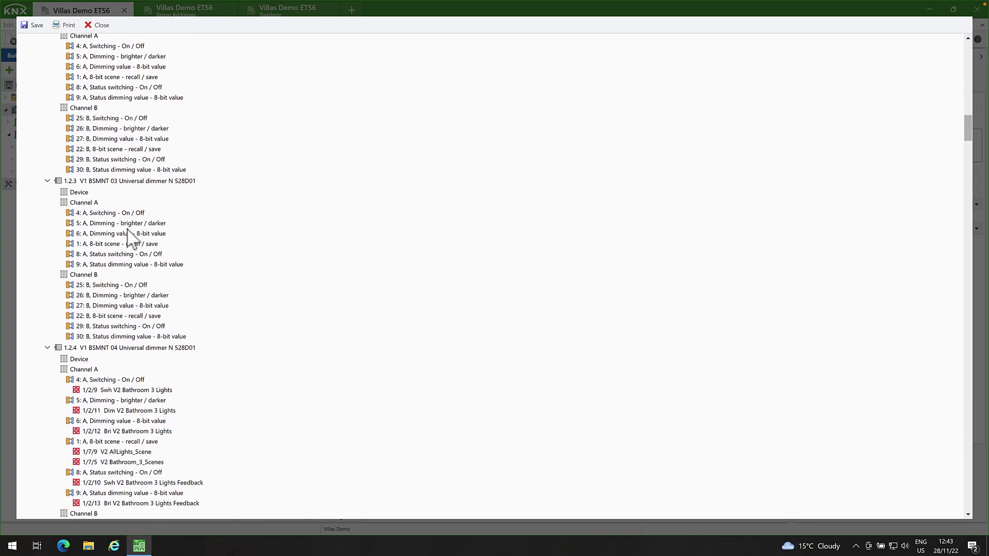
scroll(130, 236, down, 15)
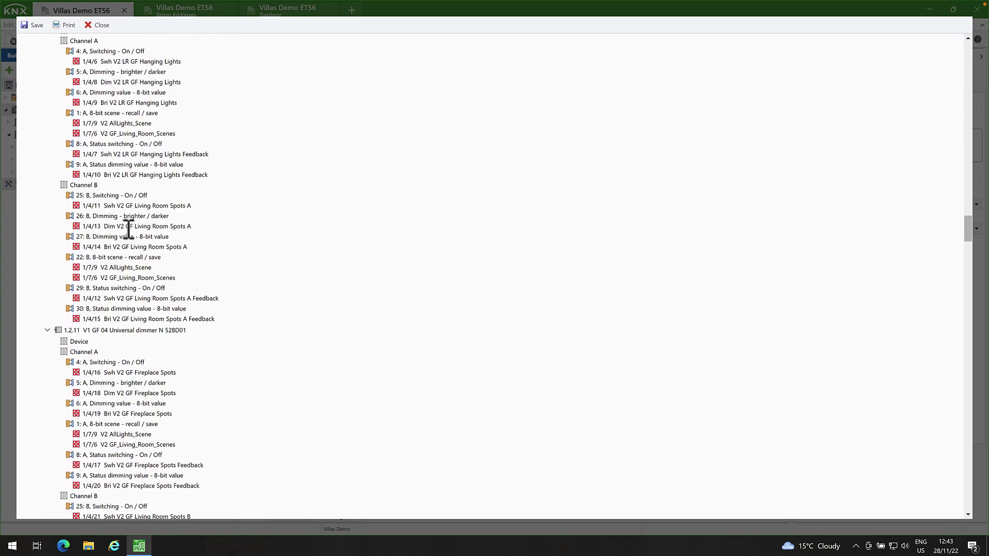
scroll(130, 234, down, 15)
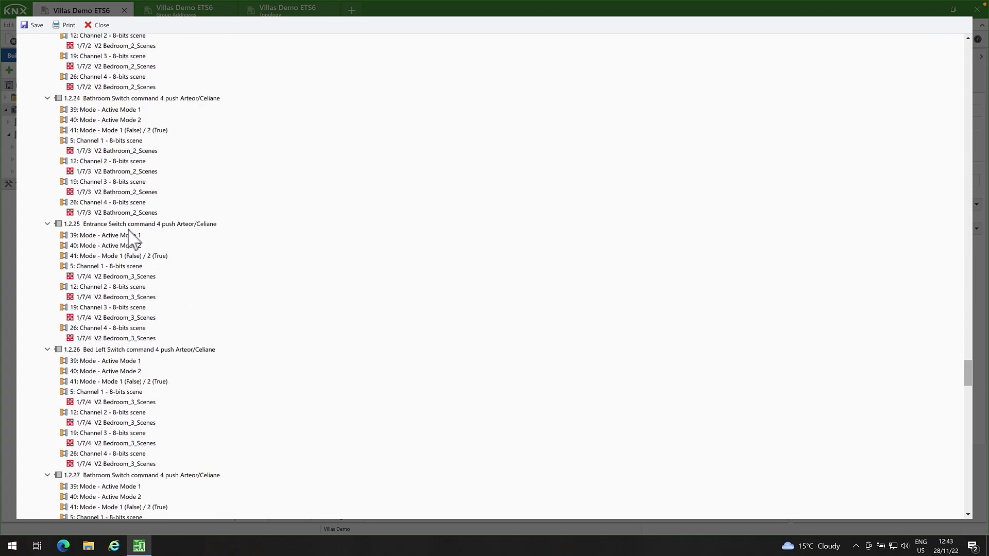
scroll(130, 237, down, 15)
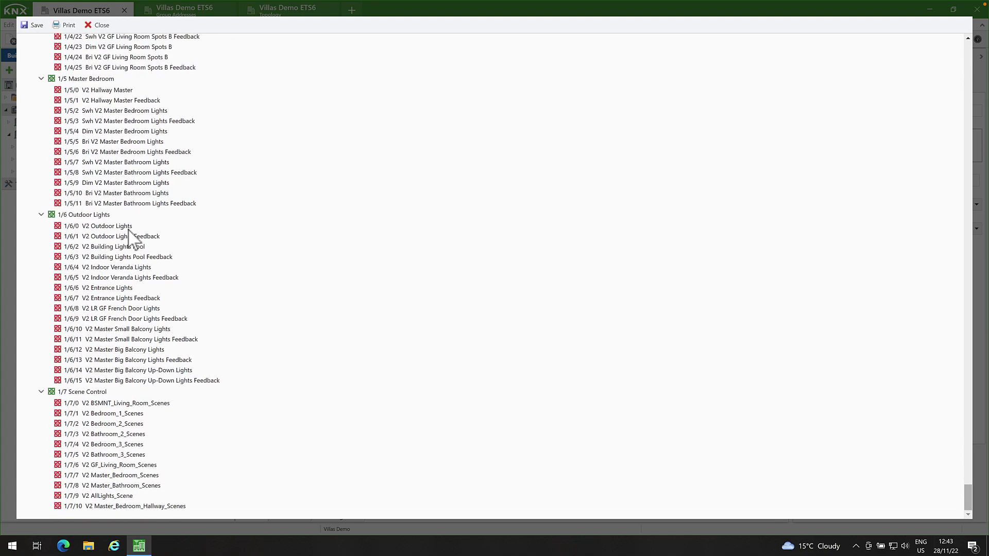
scroll(131, 230, up, 20)
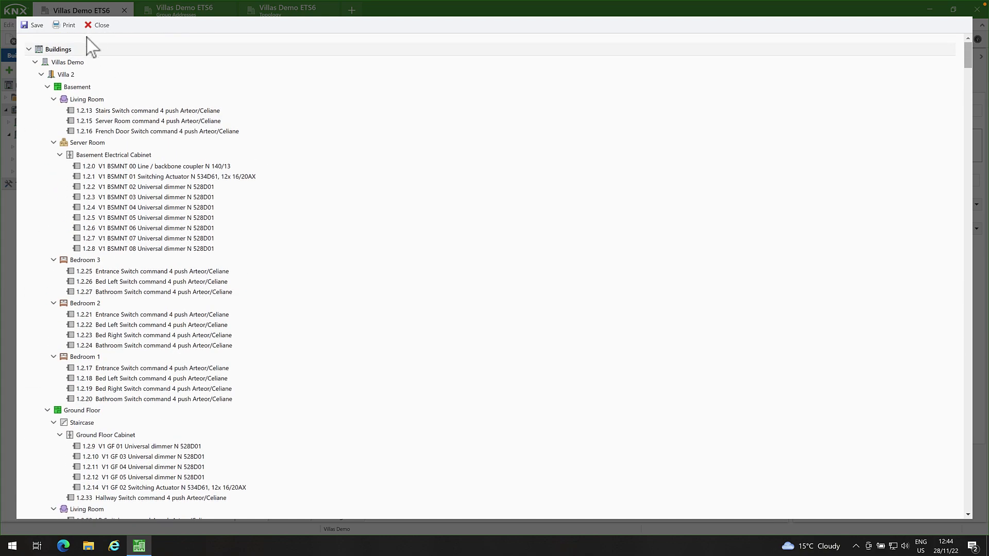
click(99, 25)
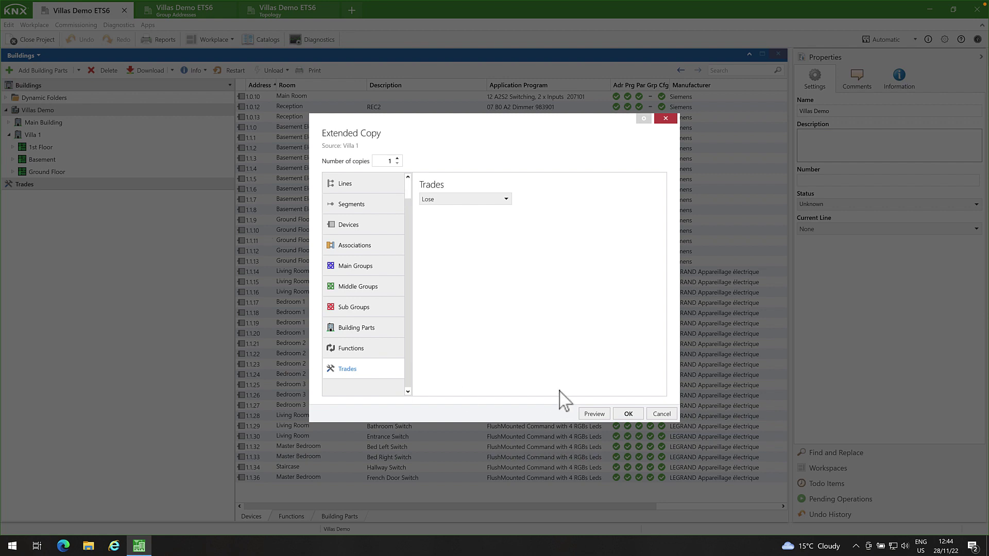
Step: Run the extended copy of Villa 1 and show the device list of the new Villa 2 building
click(623, 415)
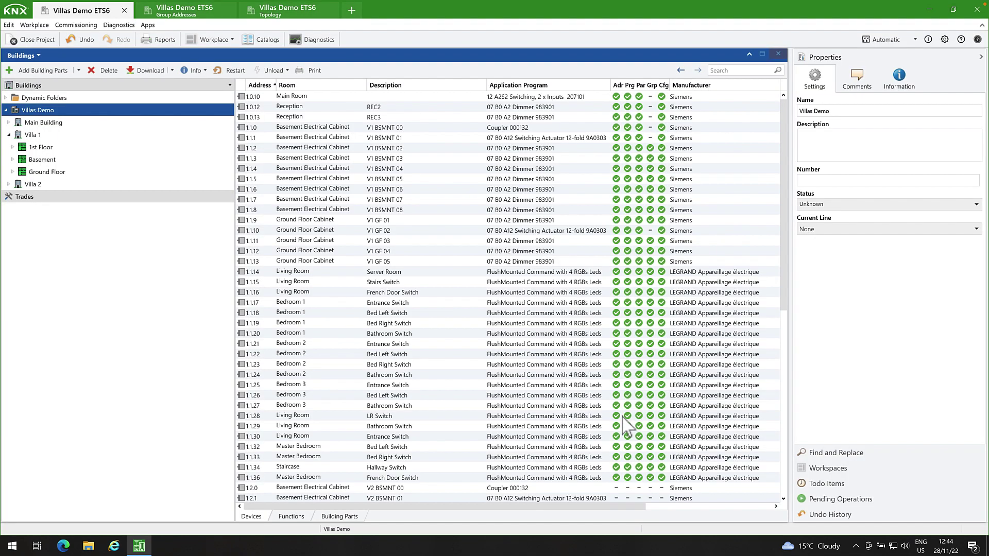
click(9, 135)
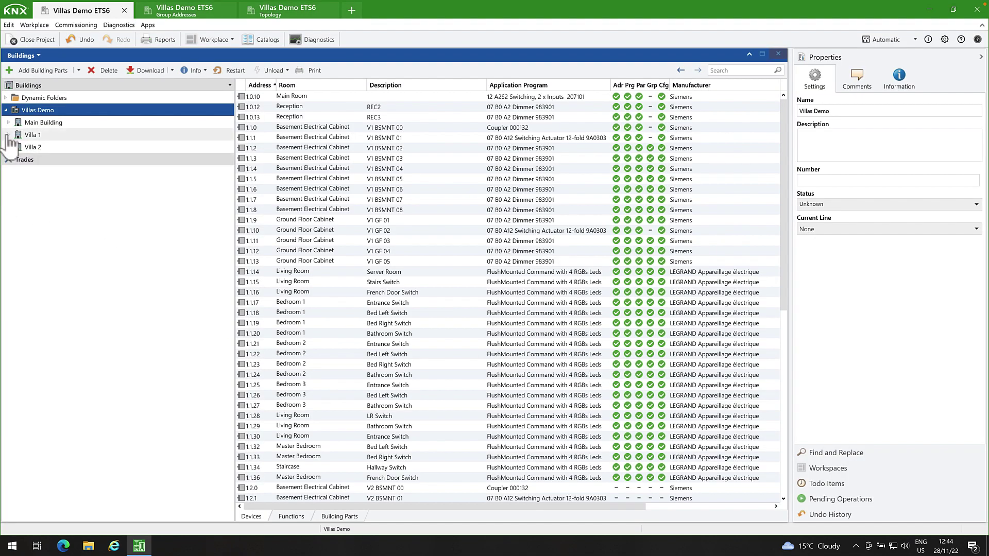
click(32, 147)
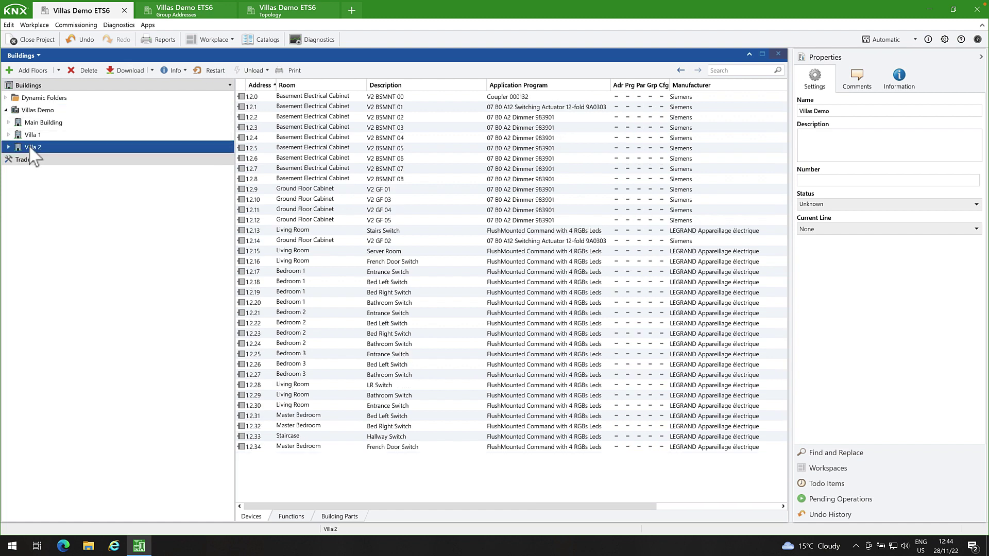
Step: Expand Villa 2's floors, Server Room and Staircase to examine the copied building structure
click(9, 147)
click(12, 159)
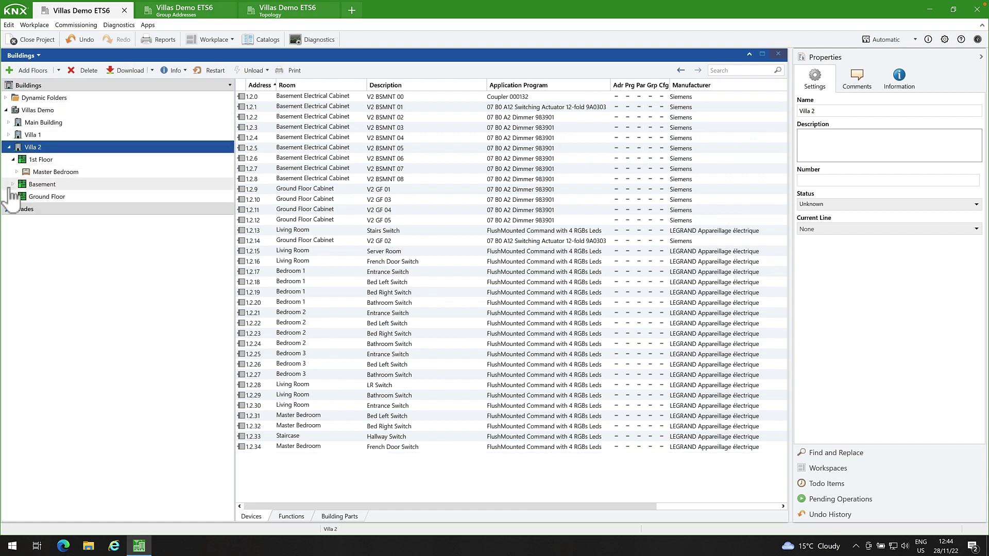
click(12, 184)
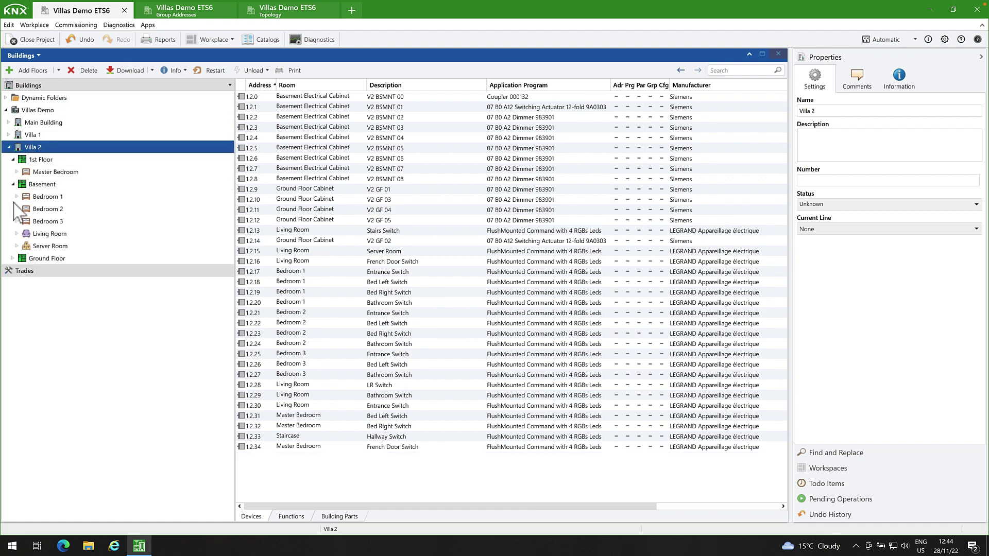
click(13, 258)
click(17, 246)
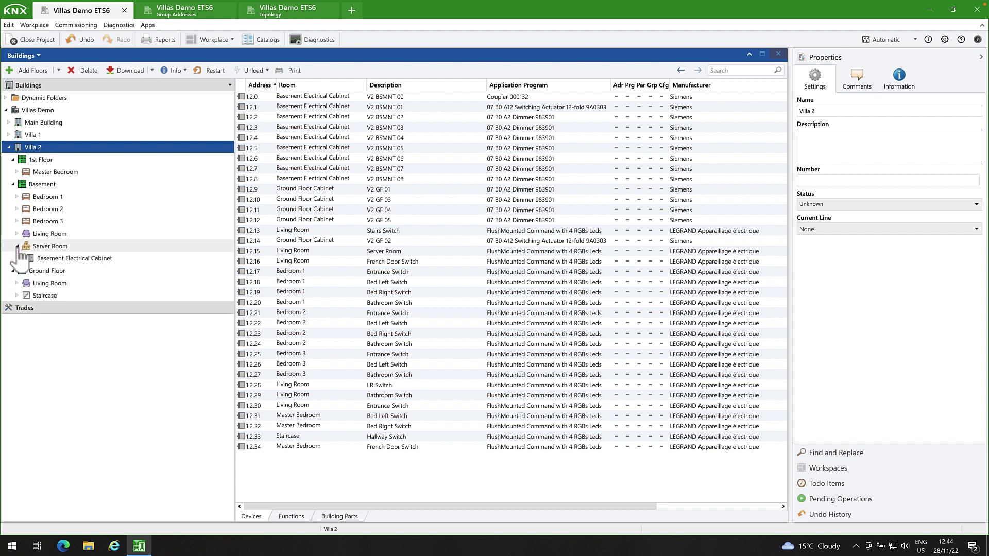
click(17, 296)
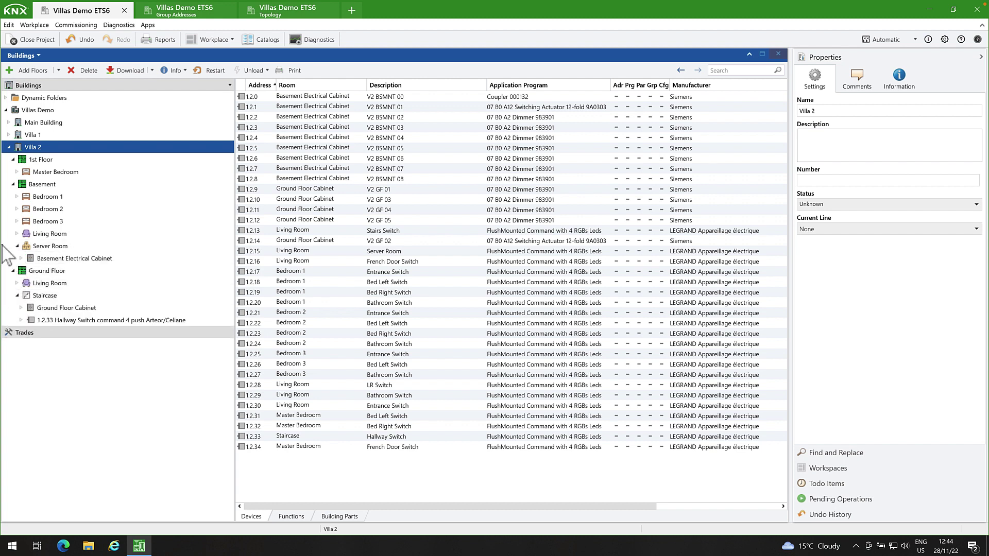
Step: Examine the devices copied to the Villa 2 Line under Area 1 in the topology
click(266, 11)
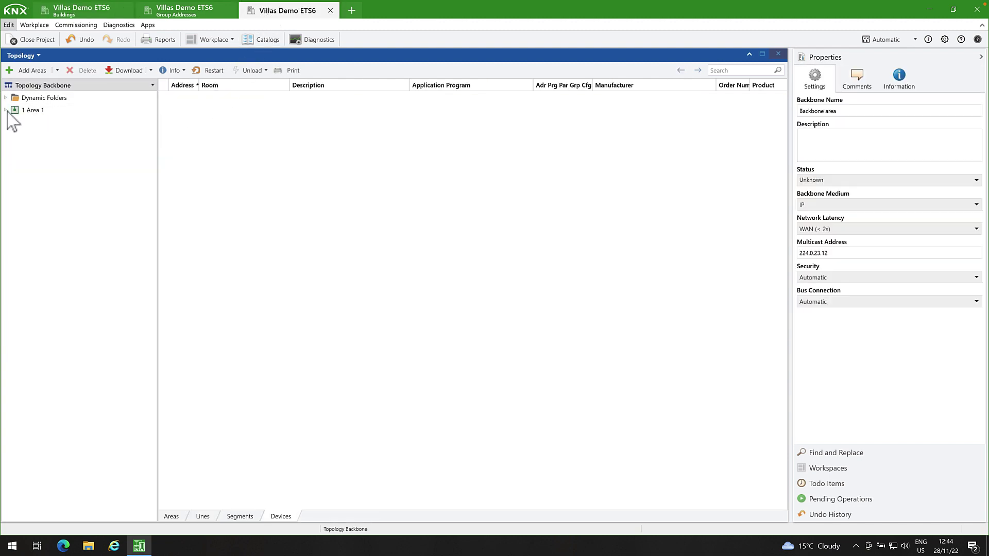
click(6, 110)
click(51, 135)
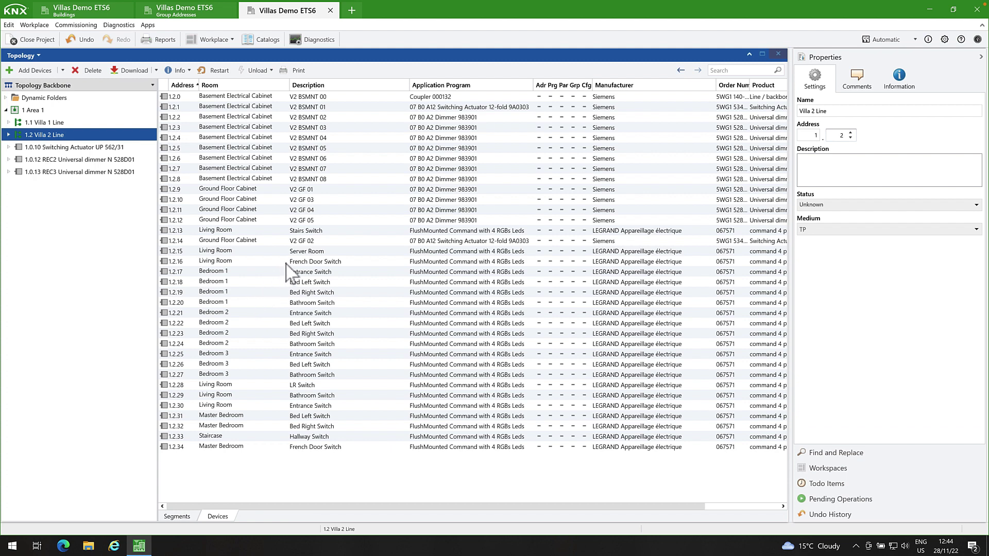
click(338, 137)
click(338, 149)
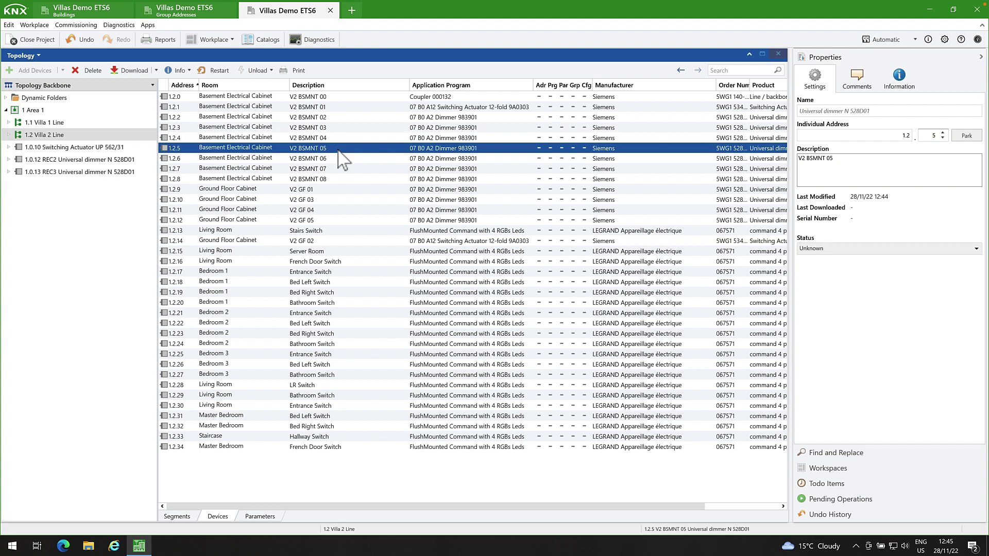
click(340, 160)
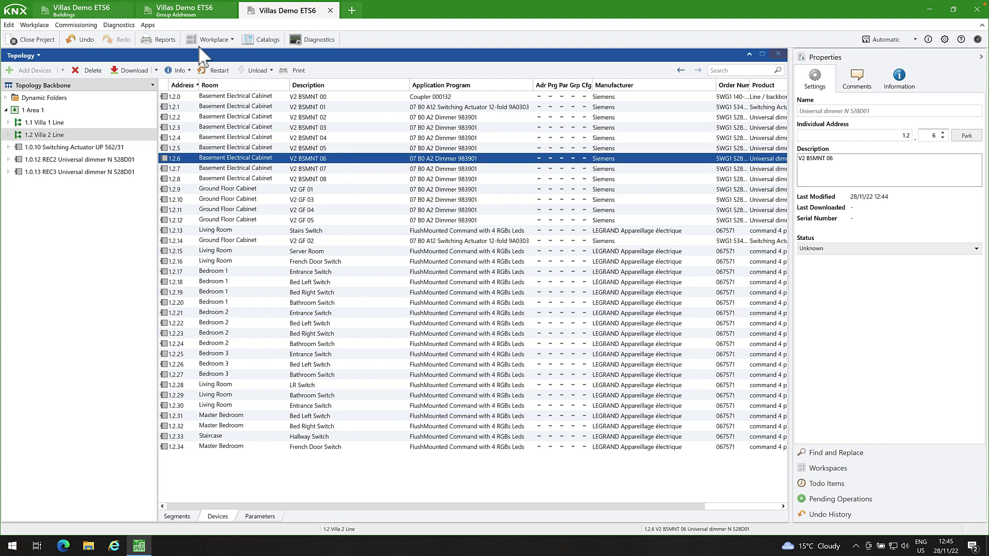
Step: Expand Villa 2's group addresses and examine the renamed addresses in its Bedroom 1 middle group
click(186, 12)
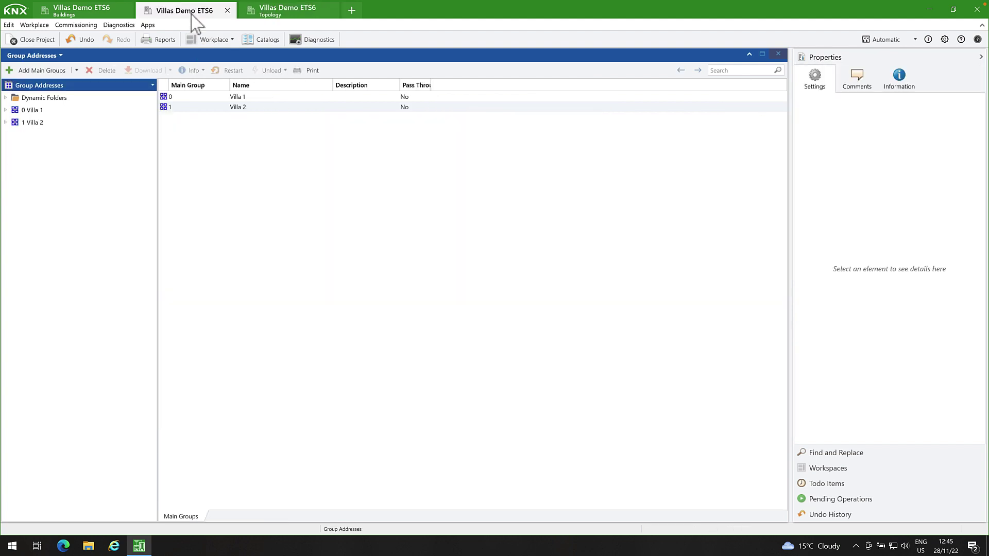
click(5, 123)
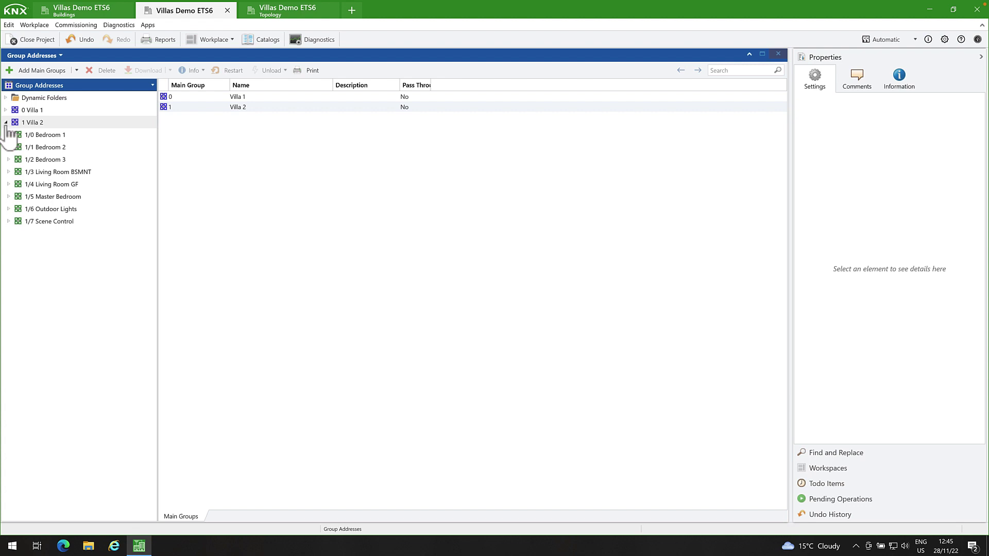
click(39, 138)
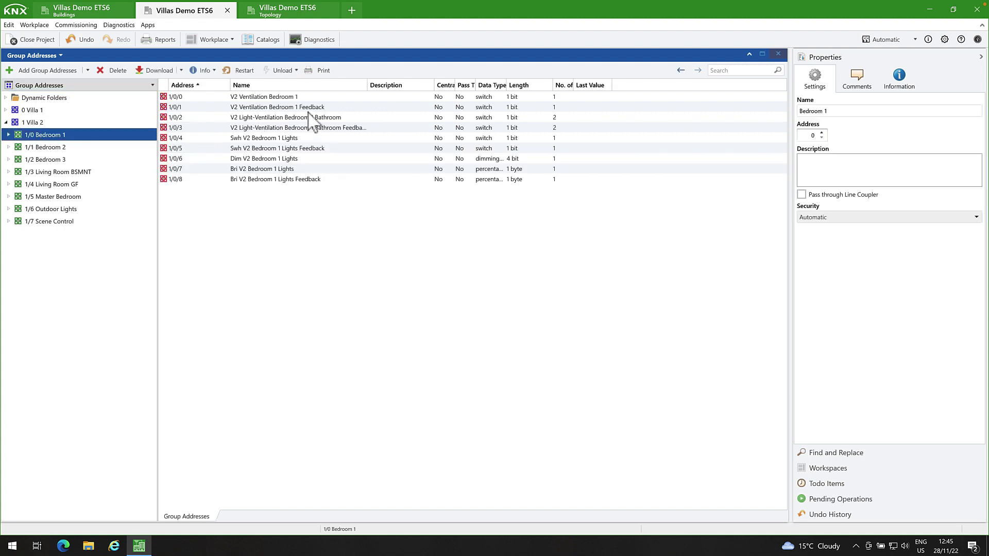
click(344, 108)
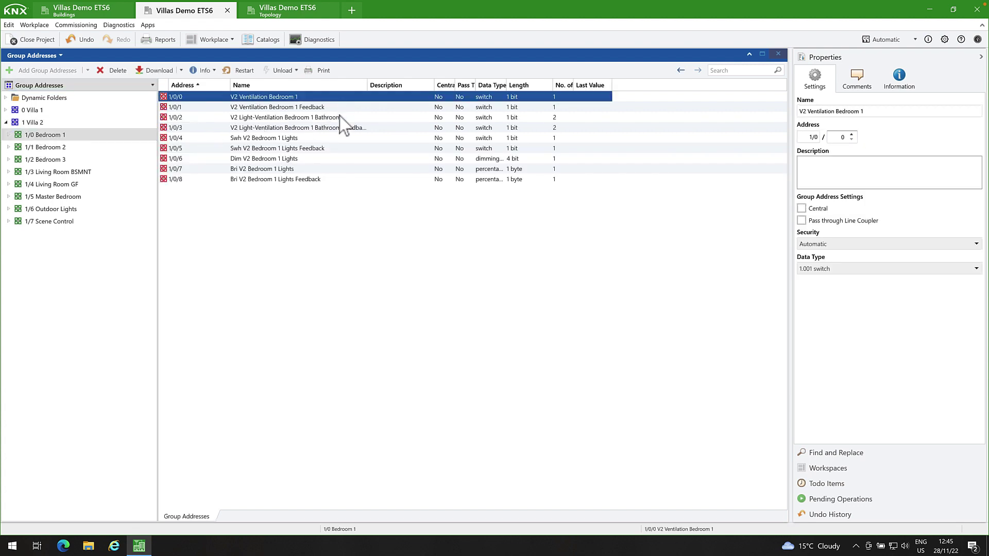
click(340, 116)
click(311, 160)
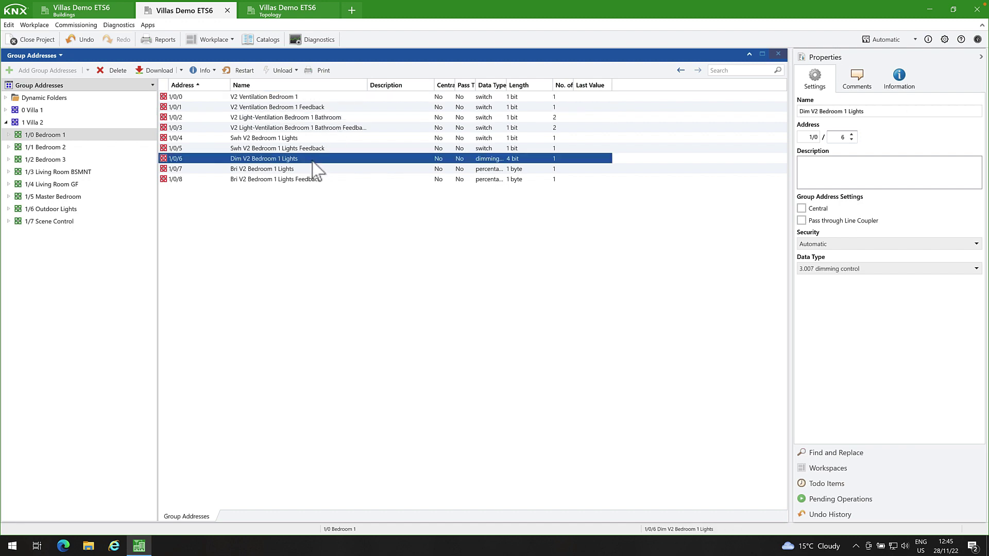
Step: Examine the group objects of V2 BSMNT 04 in Villa 2's Basement Electrical Cabinet in the buildings view
click(77, 12)
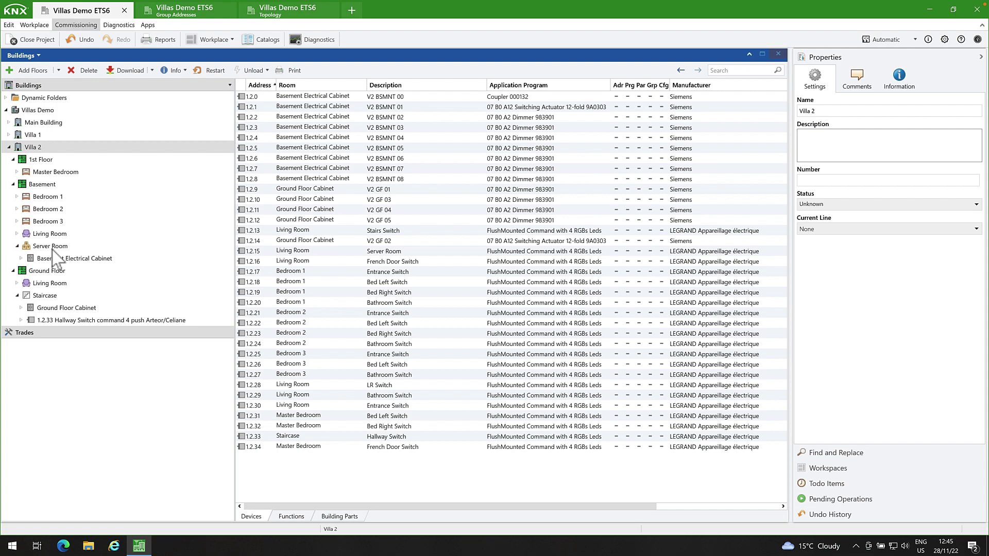
click(21, 259)
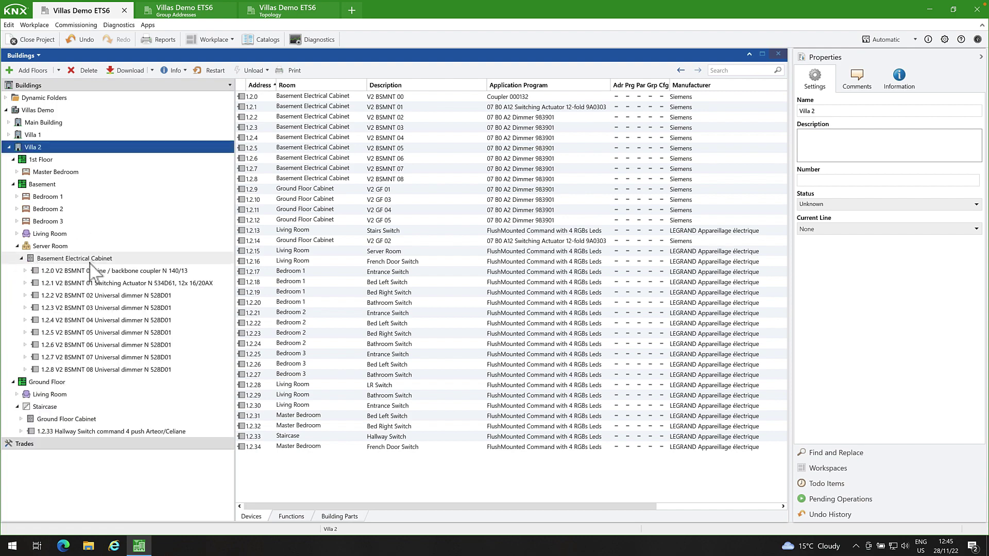
click(106, 321)
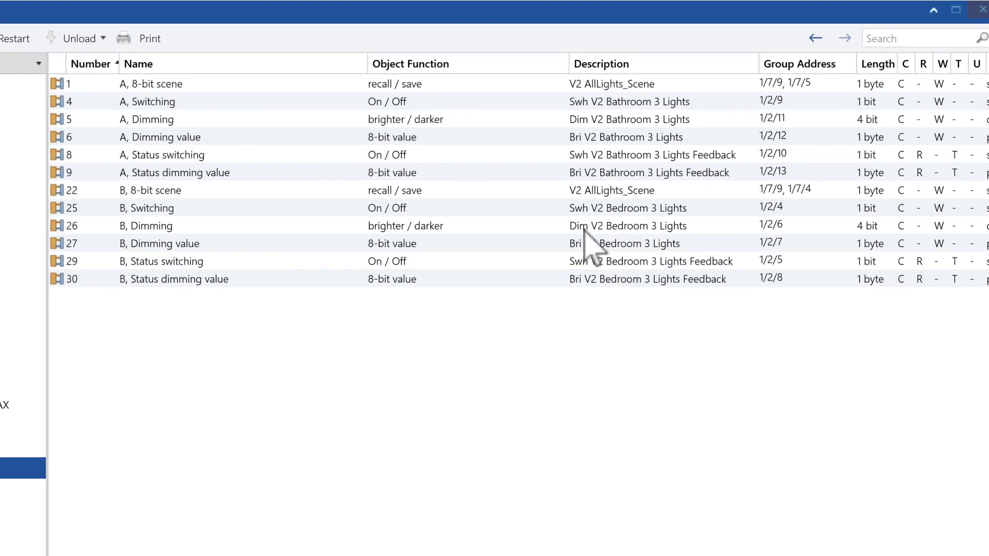
click(562, 207)
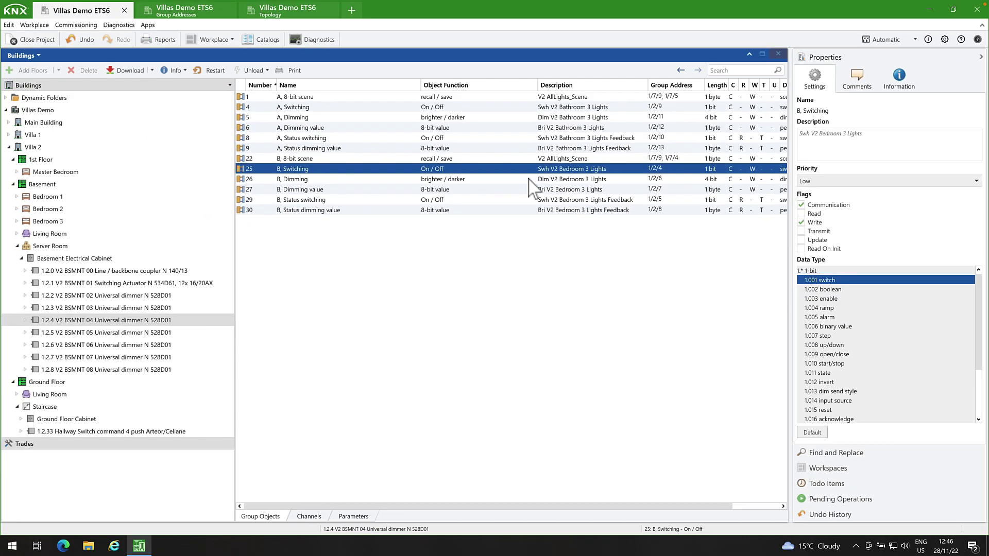
Step: Start an extended copy of Villa 1 into Villas Demo, replacing "Villa 1" with "Villa 3" in line names and updating the device renaming
click(9, 146)
click(31, 135)
right_click(31, 135)
key(Escape)
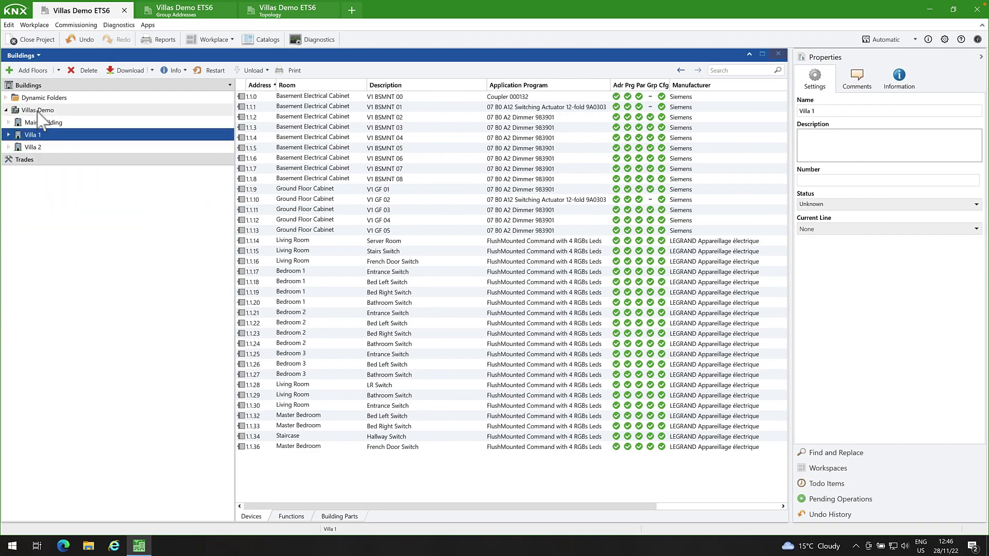
click(38, 109)
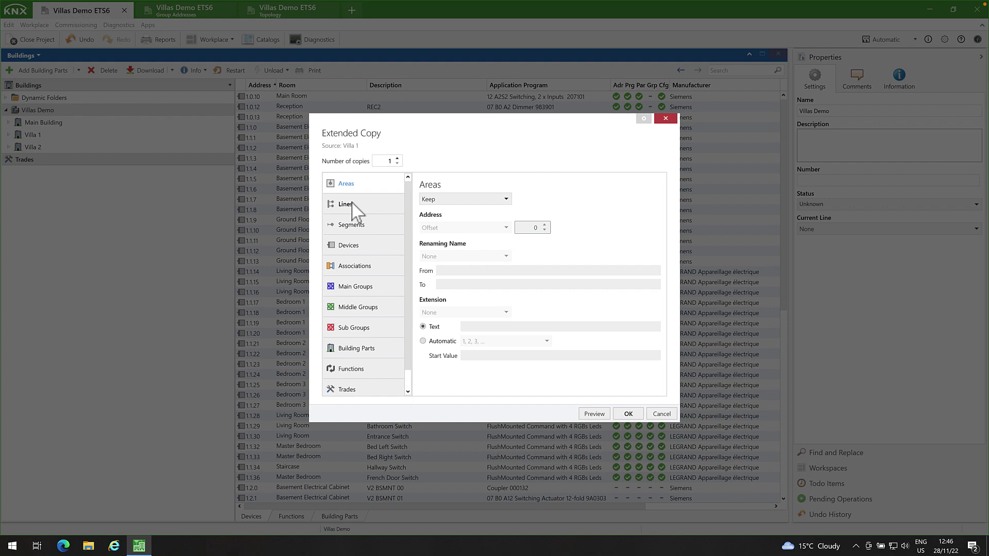
click(355, 204)
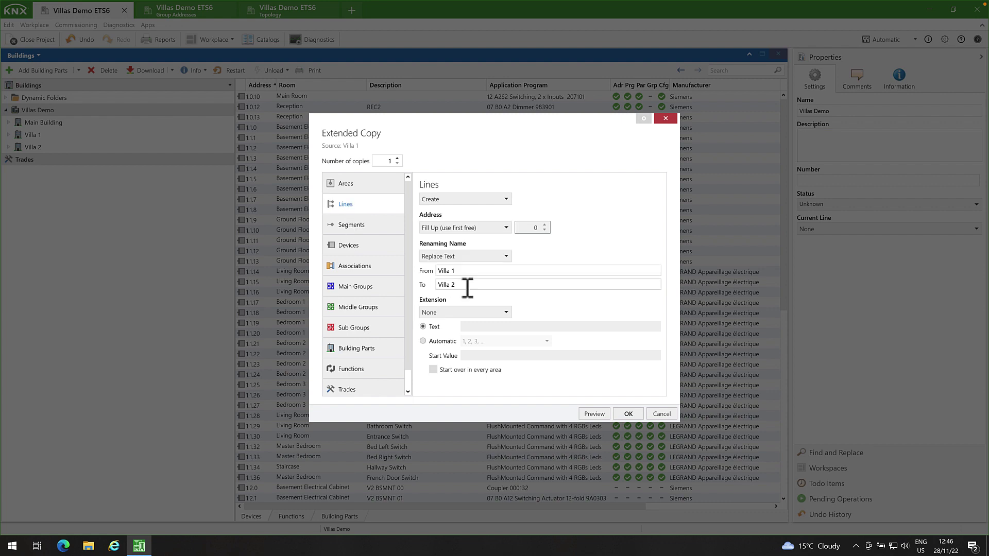
click(349, 245)
click(355, 265)
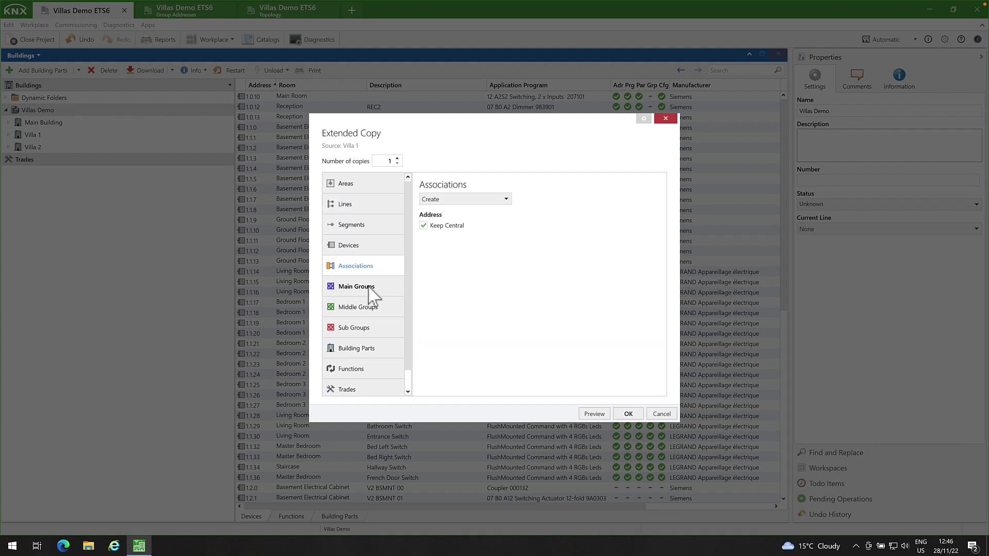
Step: Update the group address and building part renaming for Villa 3 and run the extended copy
click(361, 286)
click(386, 308)
click(389, 325)
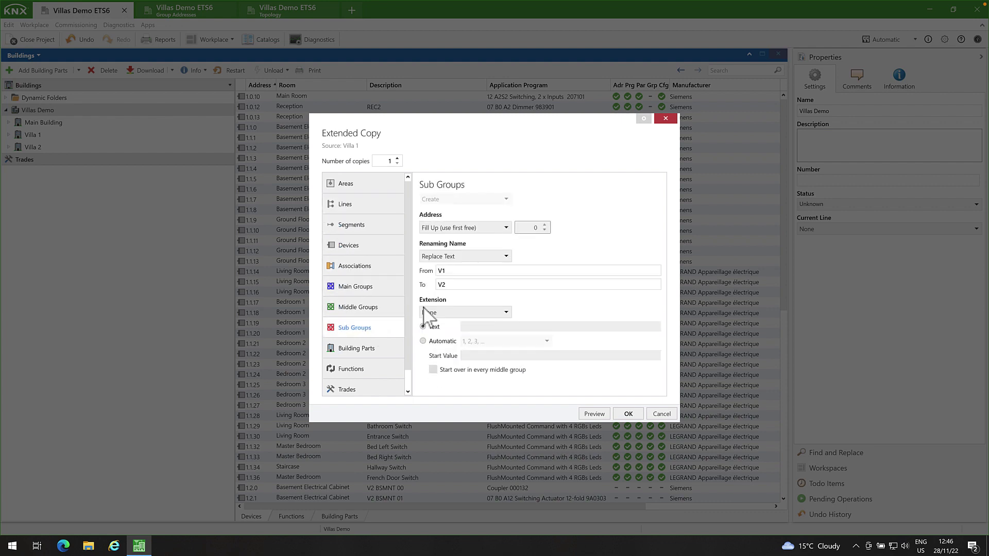
click(356, 348)
click(396, 393)
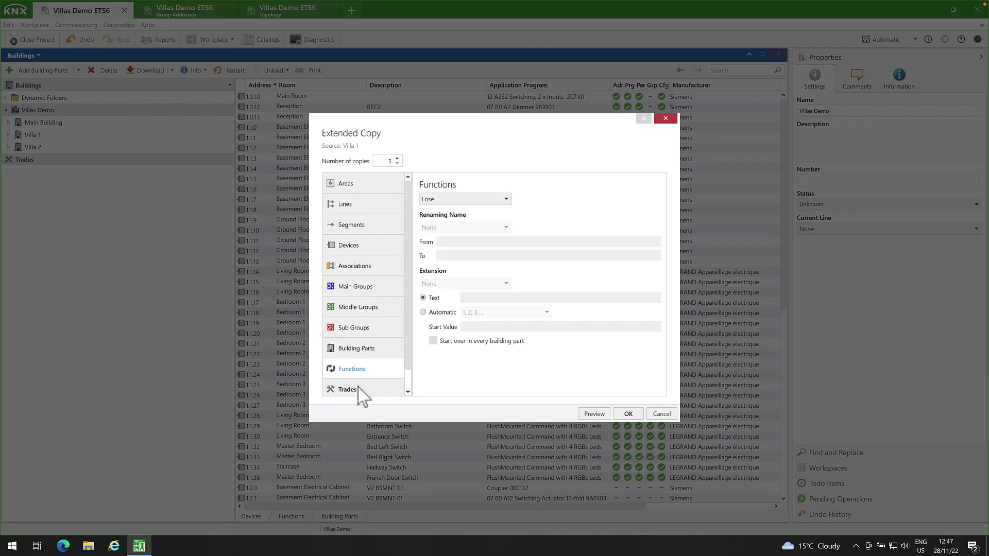
key(Return)
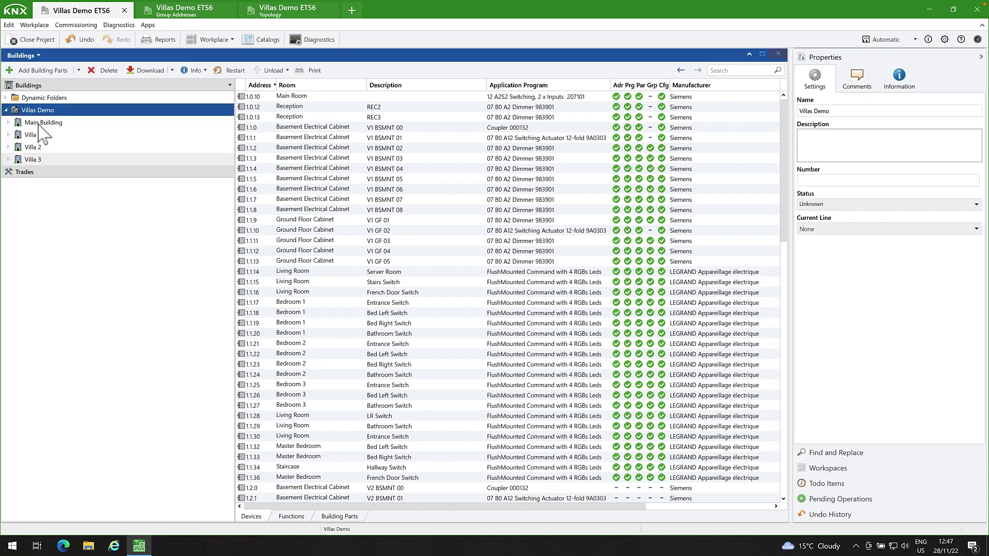
Step: Start another extended copy of Villa 1 into Villas Demo and update the line and device renaming for the fourth villa
right_click(33, 134)
click(62, 246)
click(345, 204)
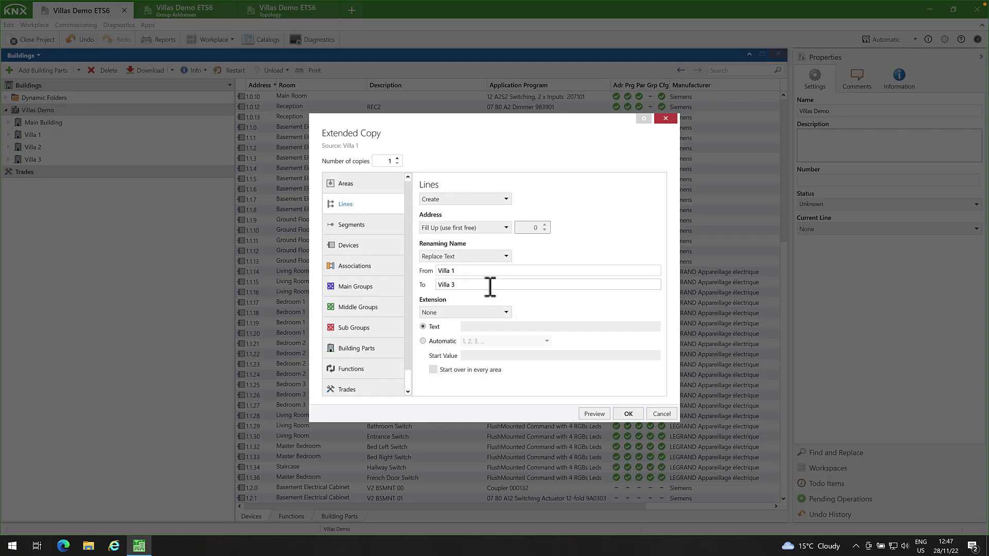
click(378, 245)
click(355, 266)
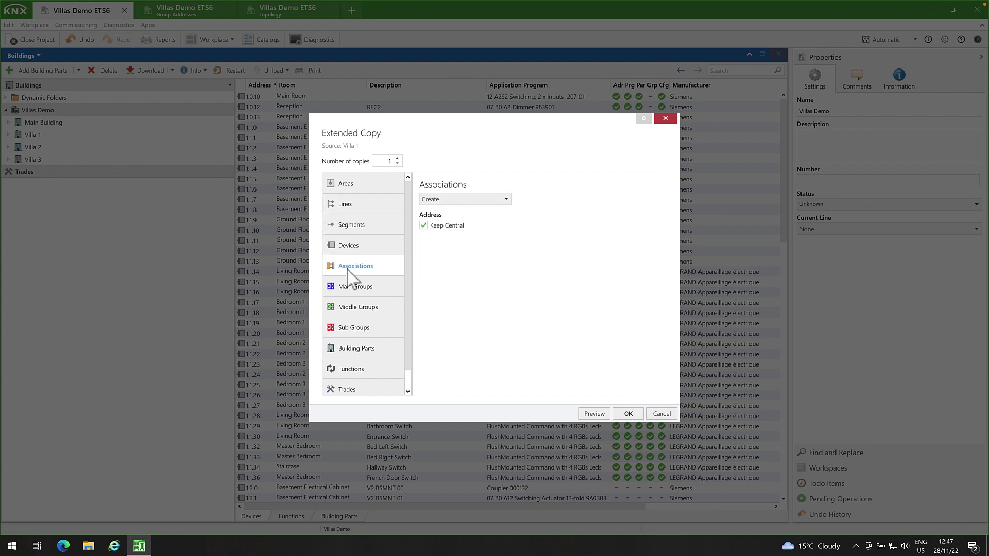
Step: Set sub group renaming to replace "V1" with "V4", update main group and building part renaming, and run the extended copy
click(355, 287)
click(358, 307)
click(354, 328)
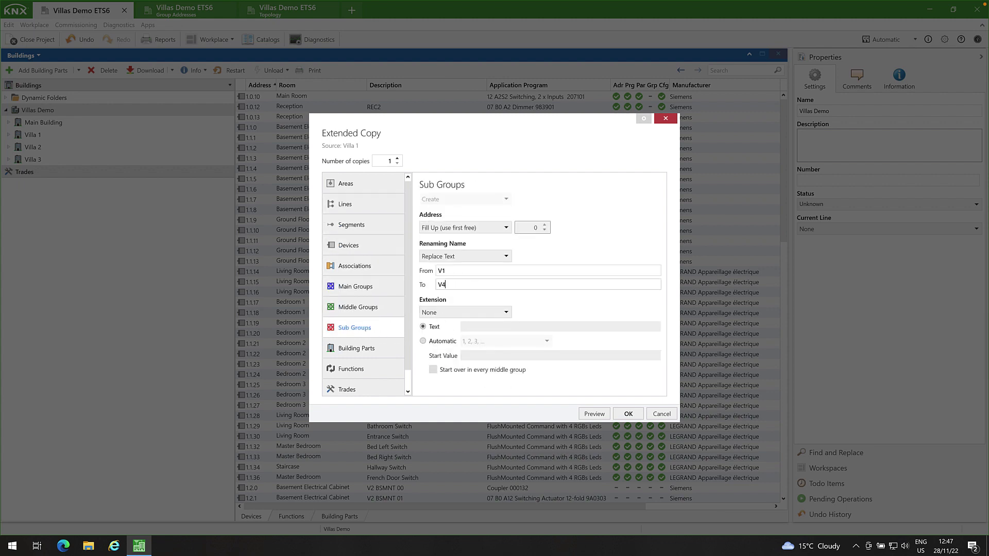
click(356, 348)
click(346, 390)
click(628, 413)
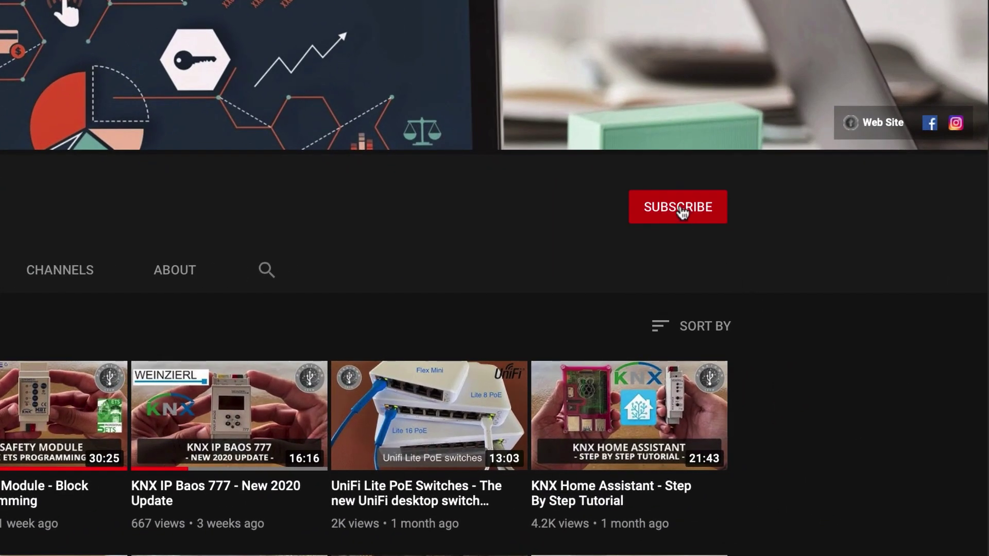
Step: Switch to YouTube, subscribe to the Poseidwn Tech channel and turn on its notifications
click(679, 207)
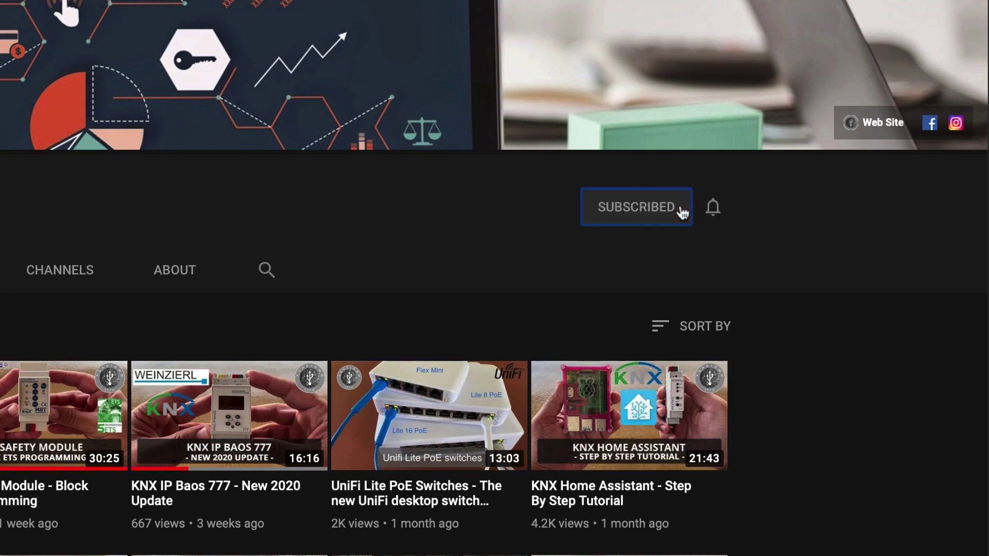
click(713, 208)
click(764, 247)
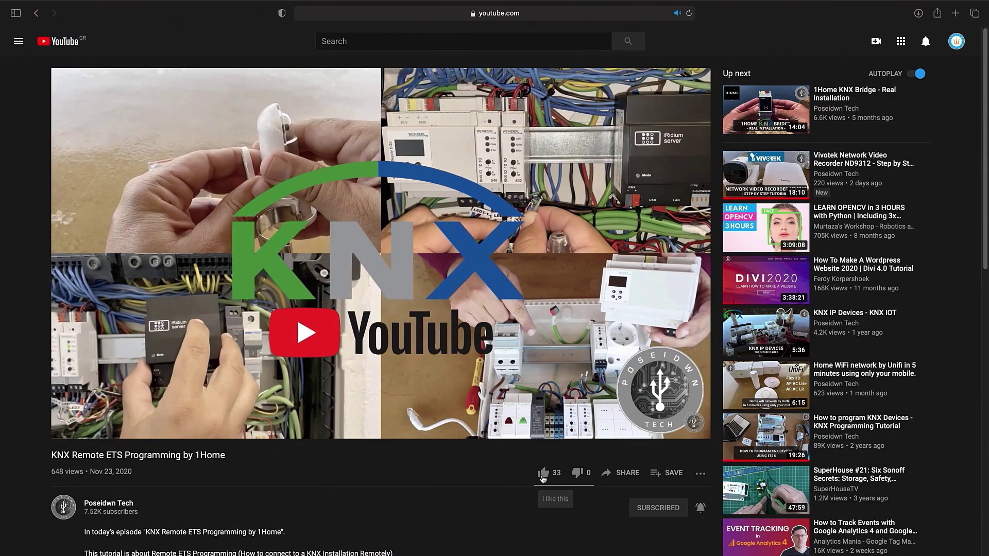
Step: Like the video "KNX Remote ETS Programming by 1Home" and open its sharing options
click(543, 475)
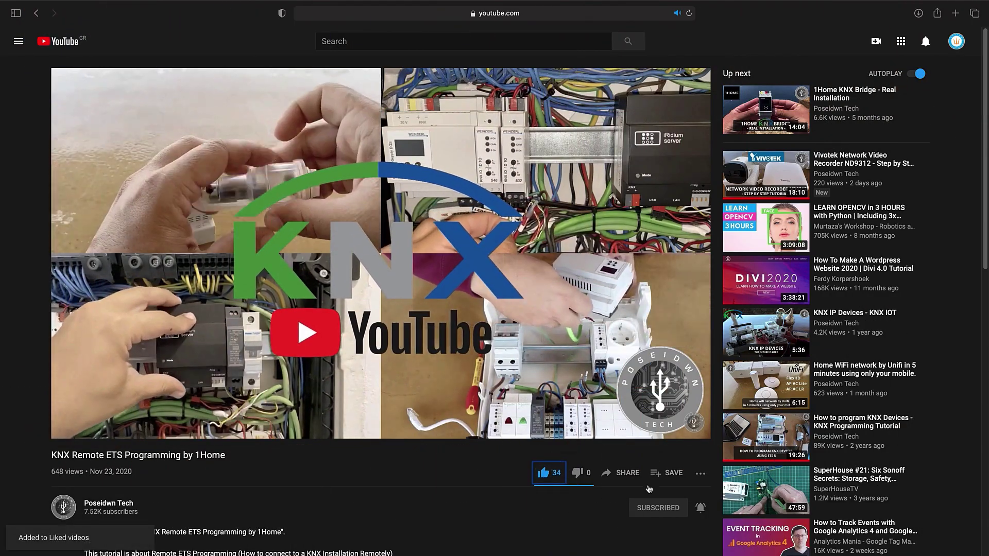
click(633, 473)
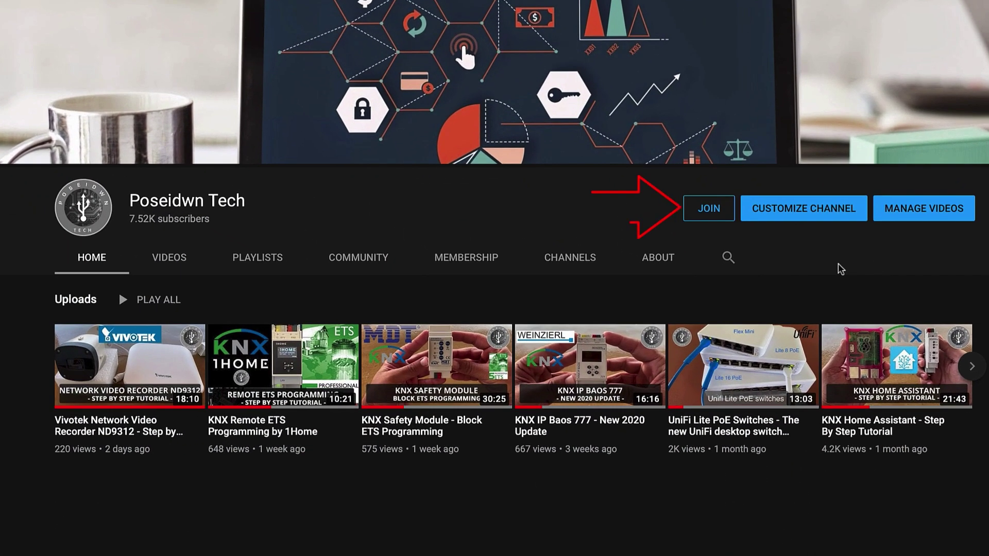
click(701, 212)
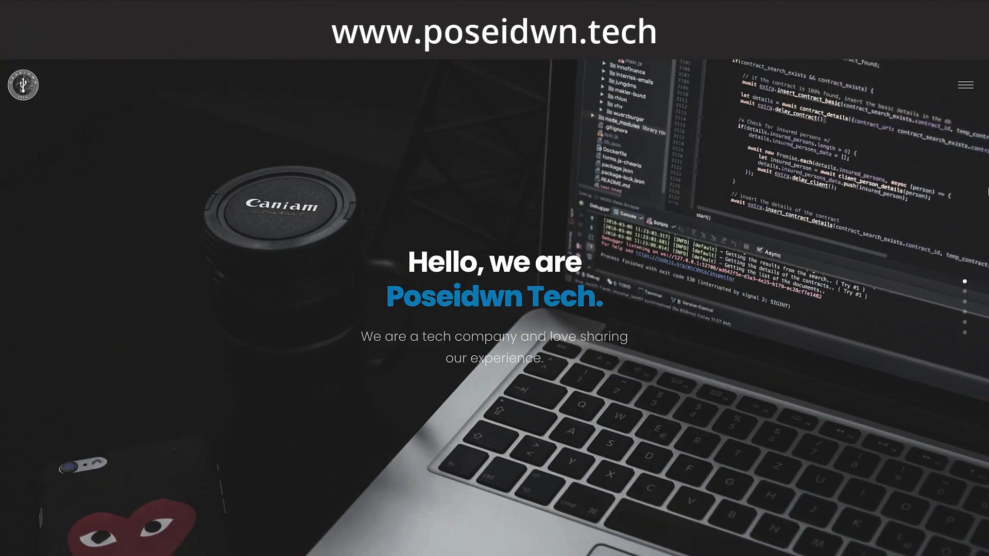
scroll(494, 307, down, 1)
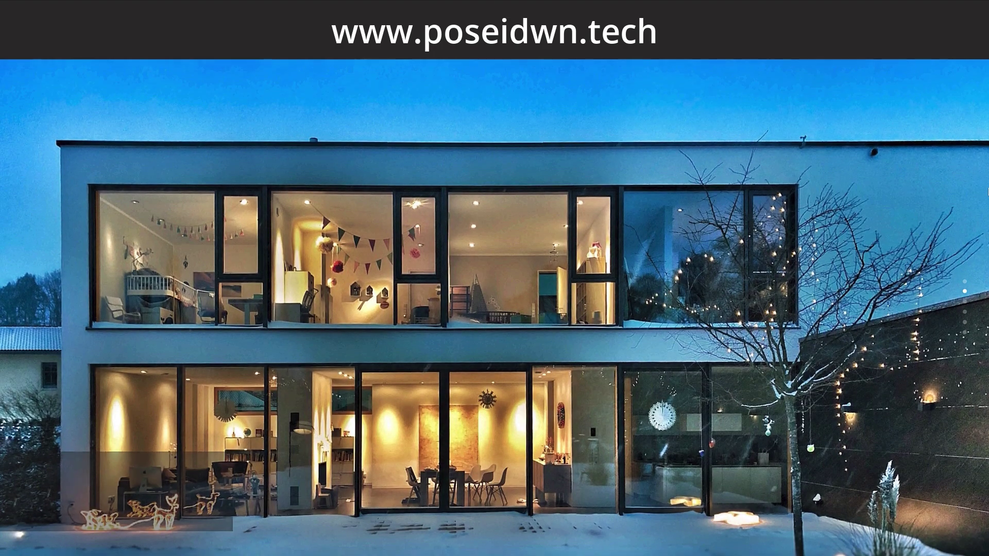